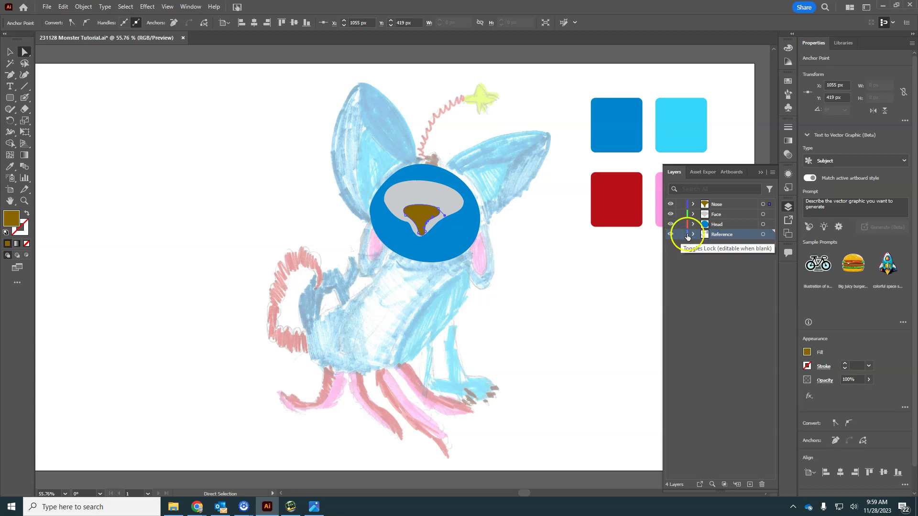
- Place the linked 231127 ELAR Monster example PSD in the artboard's upper-left corner, about 396 by 522 px, on the Reference layer
click(48, 7)
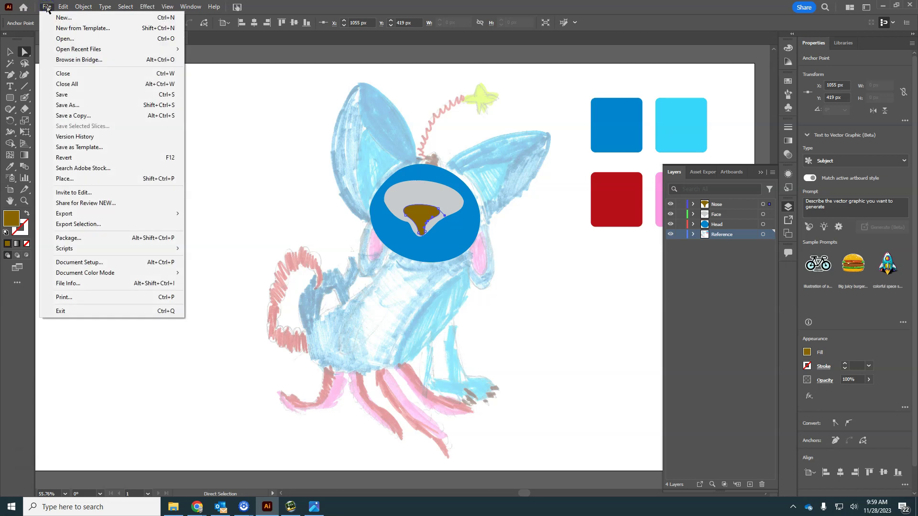
click(88, 180)
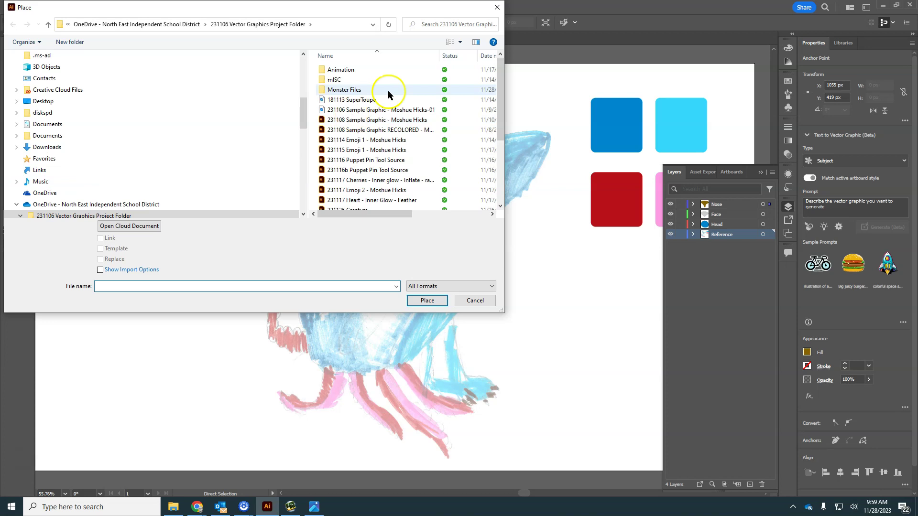
scroll(392, 174, down, 3)
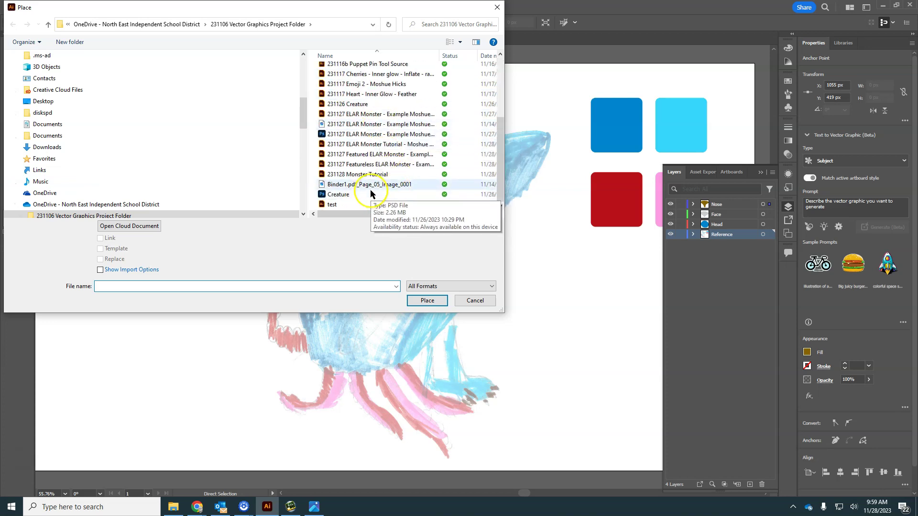
click(368, 135)
click(427, 300)
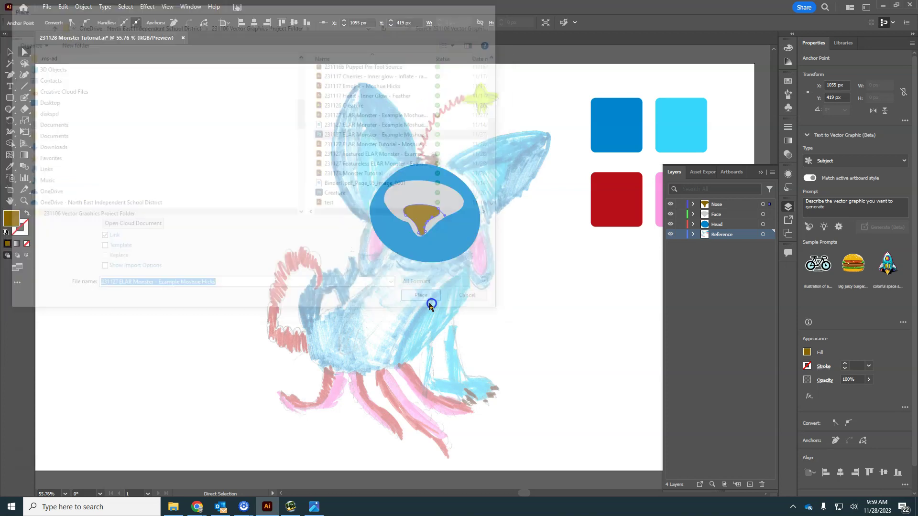
drag(50, 68, 241, 266)
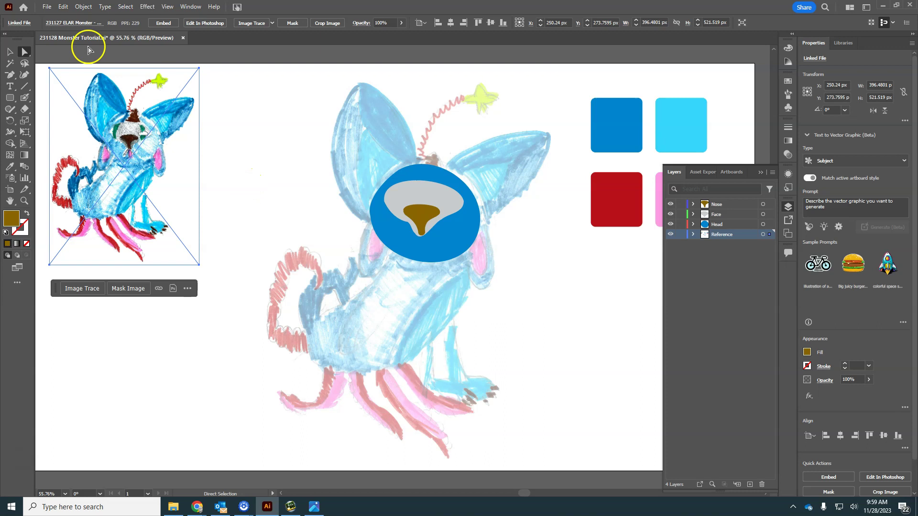
- Examine the face details in the placed full-colour drawing and compare them with the vector head
click(10, 51)
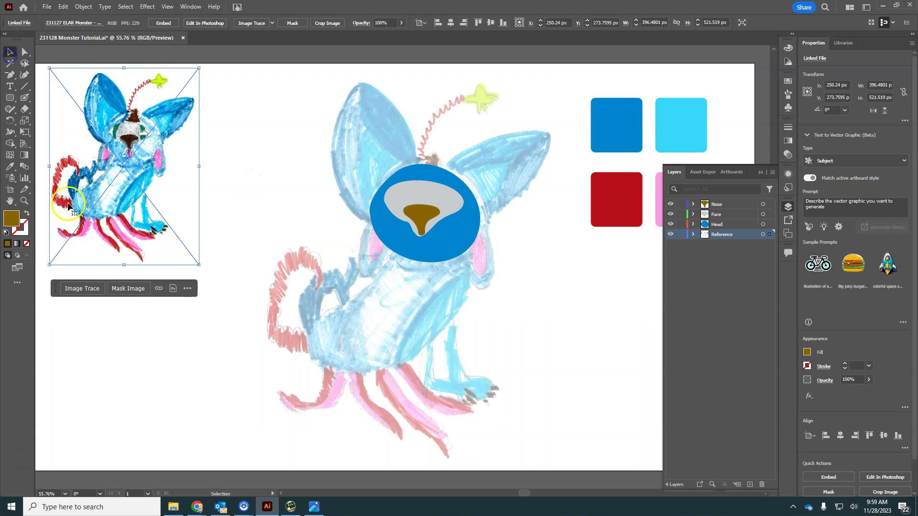
key(z)
drag(118, 164, 275, 211)
key(space)
drag(221, 183, 310, 275)
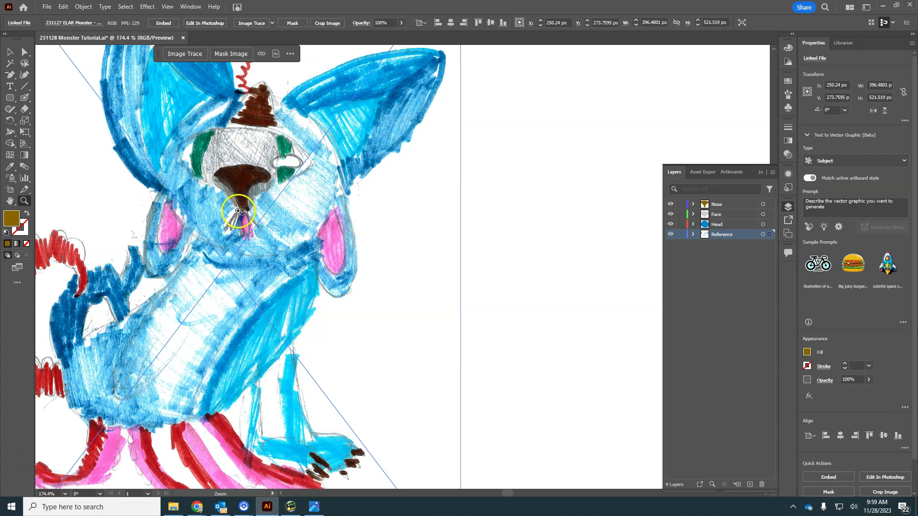
drag(530, 225, 338, 224)
drag(636, 230, 127, 167)
click(275, 285)
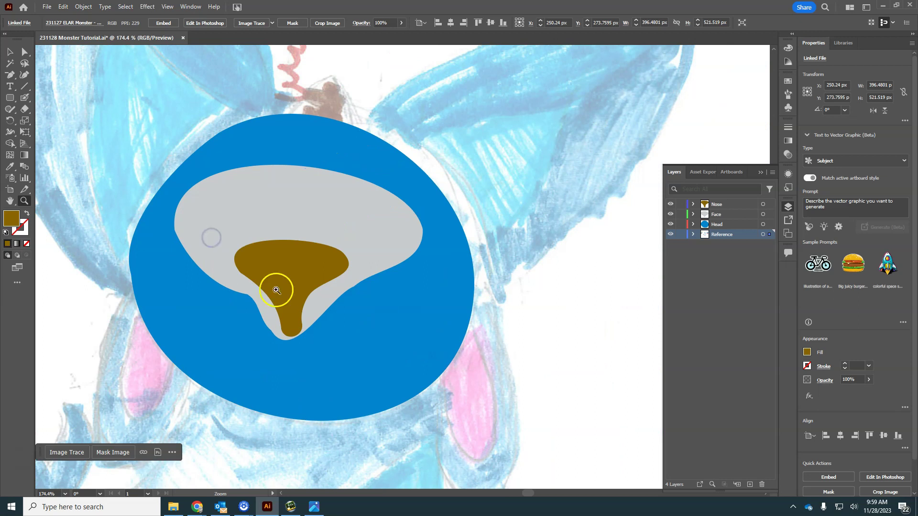
- Hide the Face and Head layers and add a new layer named Stripes
click(715, 204)
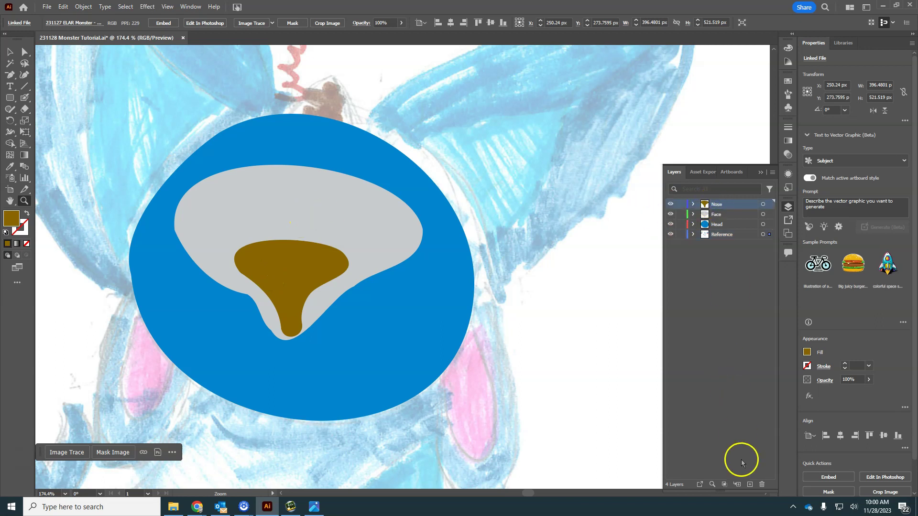
click(670, 214)
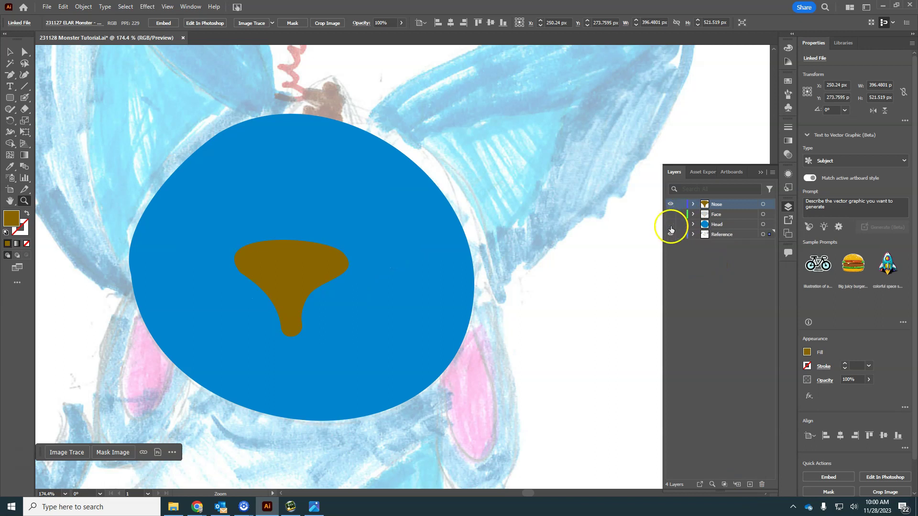
click(670, 224)
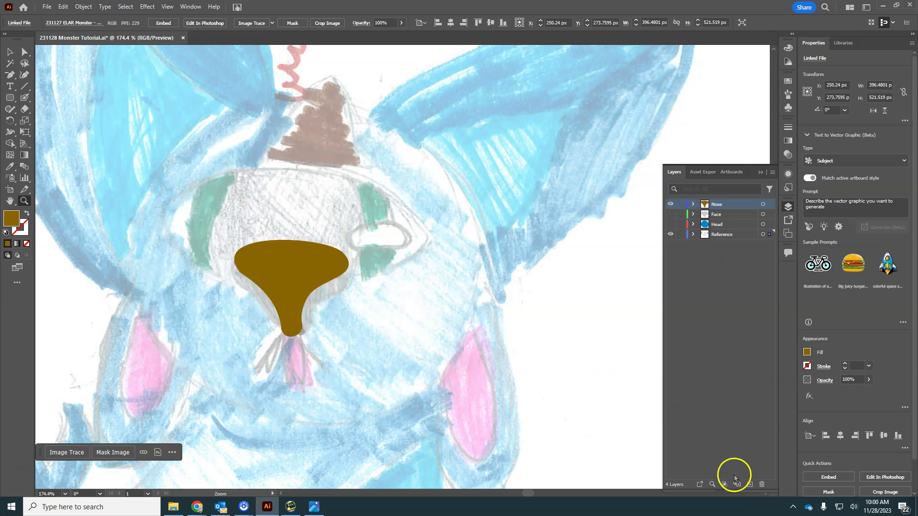
click(751, 483)
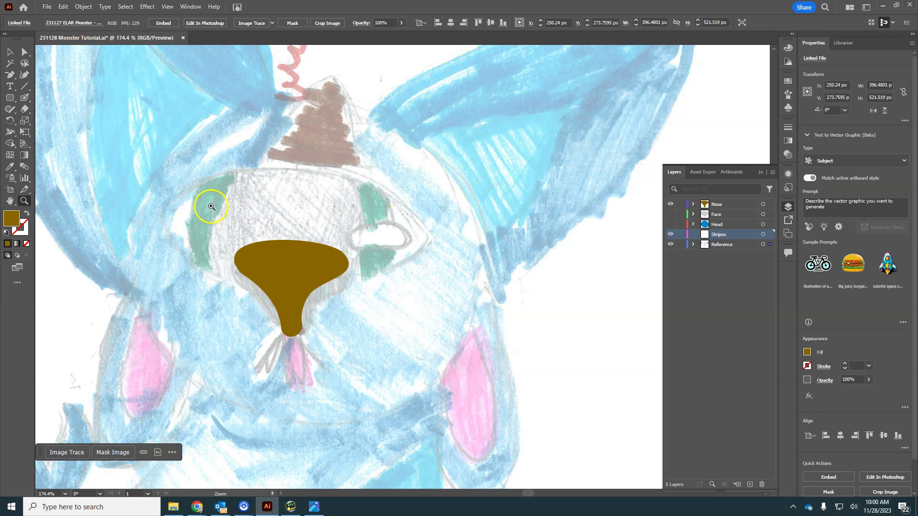
- Paint the left face stripe in the nose's brown over the reference's green marking with the Blob Brush
click(24, 98)
scroll(191, 198, down, 3)
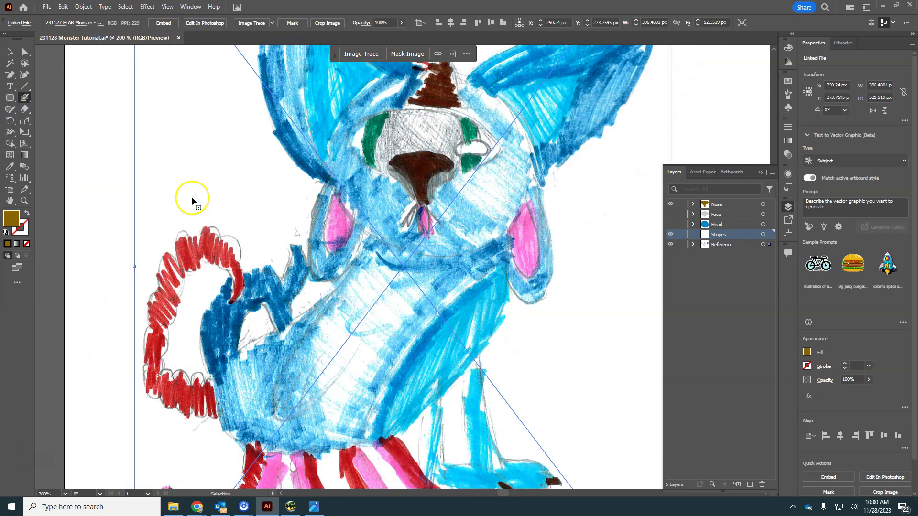
scroll(190, 199, up, 6)
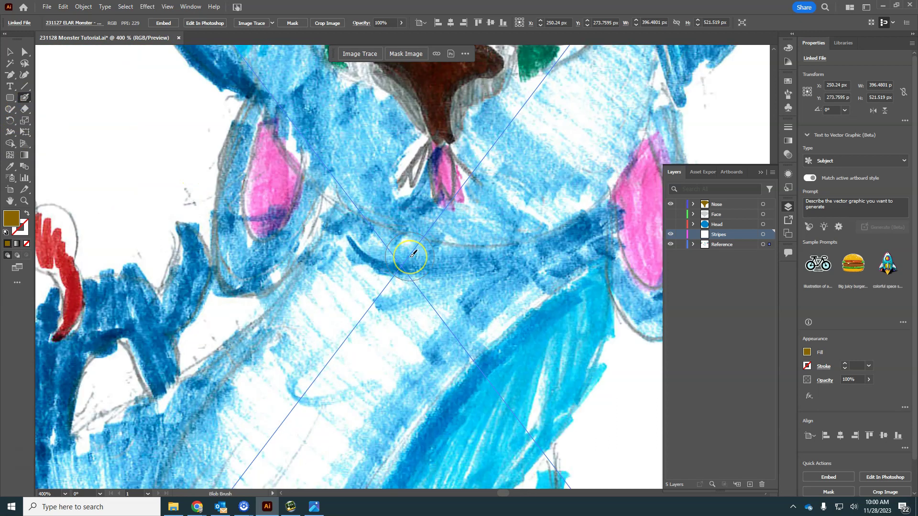
key(ctrl+0)
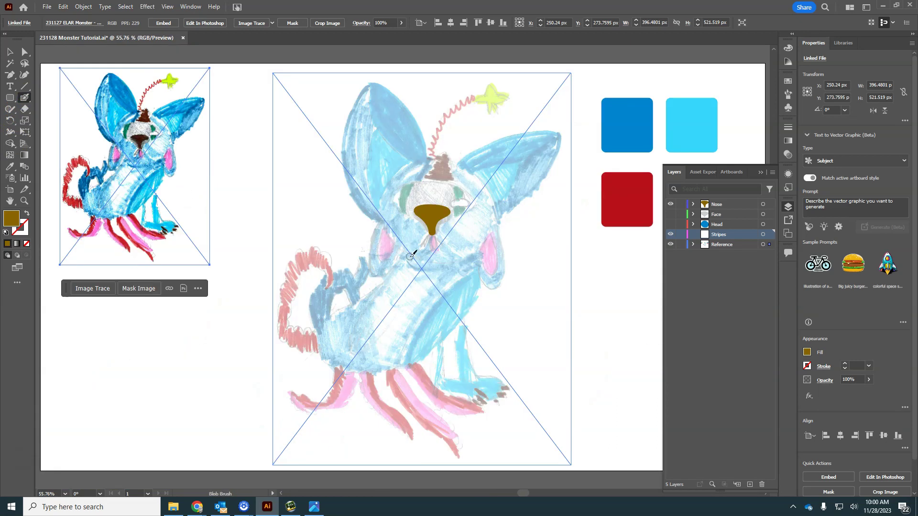
click(433, 218)
scroll(435, 220, up, 6)
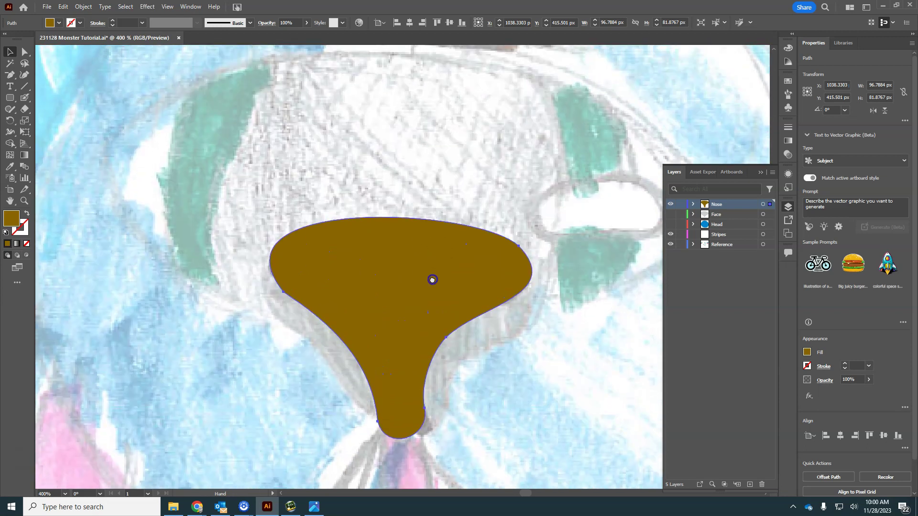
drag(432, 280, 380, 324)
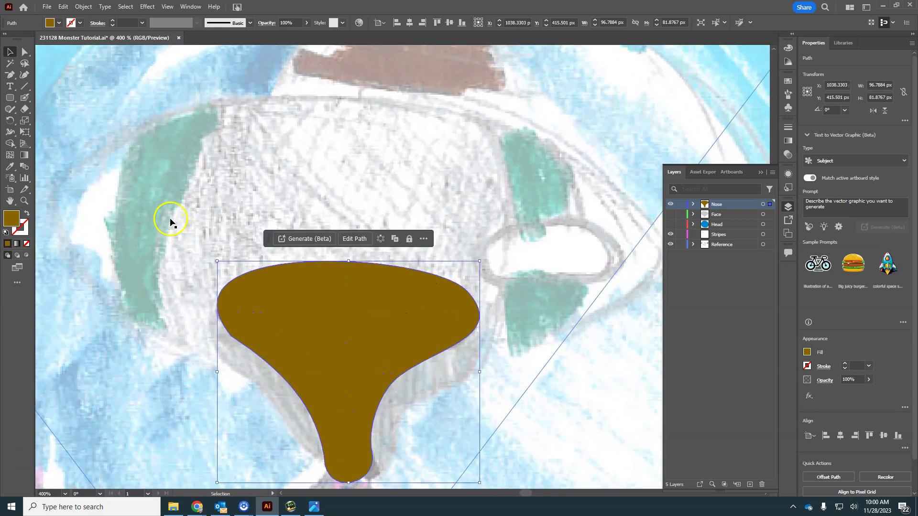
click(25, 109)
mouse_move(158, 150)
mouse_down()
mouse_move(146, 179)
mouse_move(143, 298)
mouse_up()
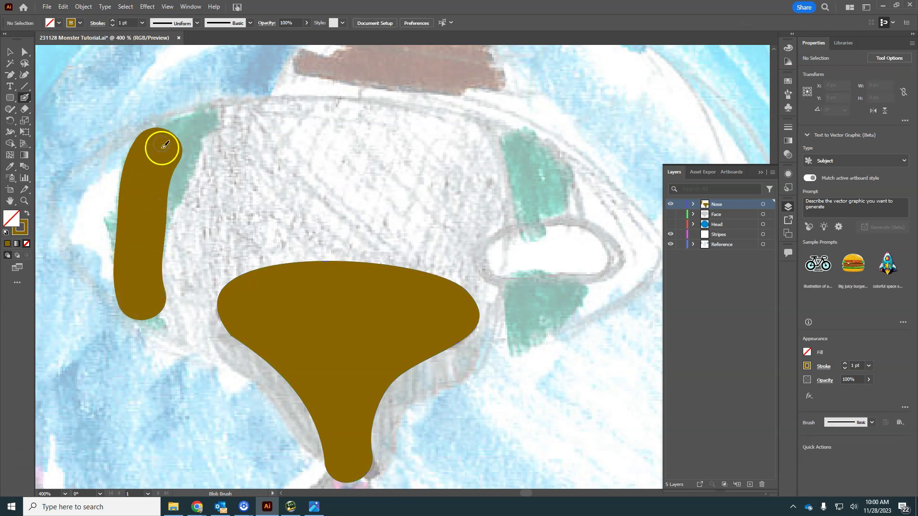
mouse_move(205, 126)
mouse_down()
mouse_move(185, 152)
mouse_move(170, 204)
mouse_up()
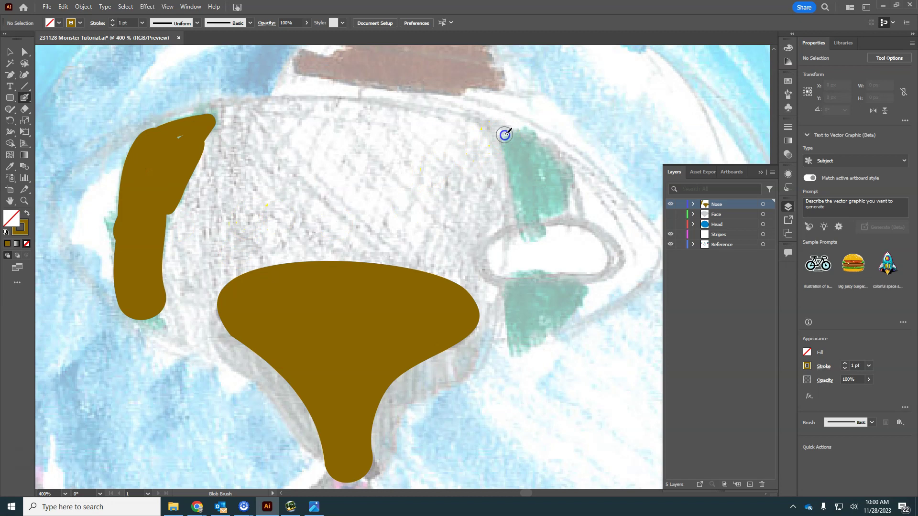
- Paint the right face stripe over its green markings and fill the gaps and rough edges of the left stripe
mouse_move(504, 134)
mouse_down()
mouse_move(517, 232)
mouse_move(512, 342)
mouse_move(570, 313)
mouse_move(574, 259)
mouse_move(559, 174)
mouse_move(531, 143)
mouse_move(536, 227)
mouse_up()
mouse_move(520, 143)
mouse_down()
mouse_move(534, 175)
mouse_move(540, 224)
mouse_move(525, 320)
mouse_move(539, 305)
mouse_move(553, 244)
mouse_up()
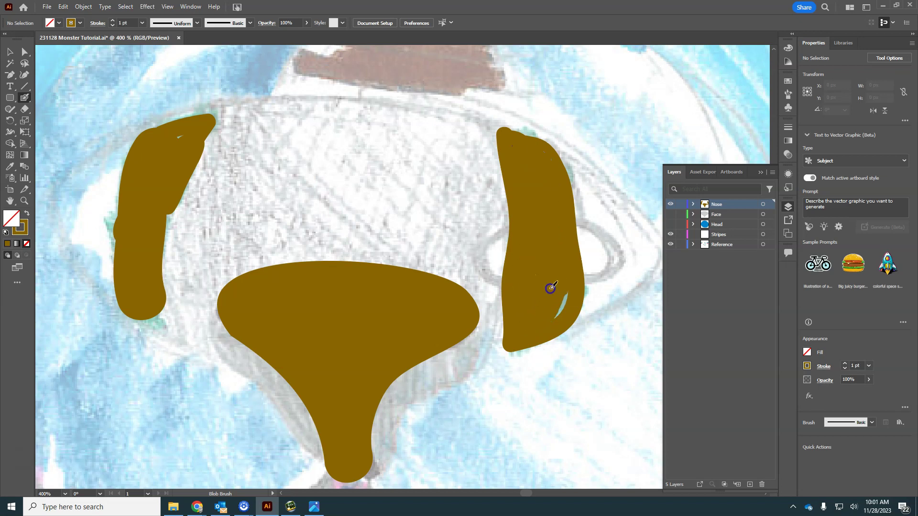
drag(185, 147, 181, 142)
drag(148, 236, 122, 294)
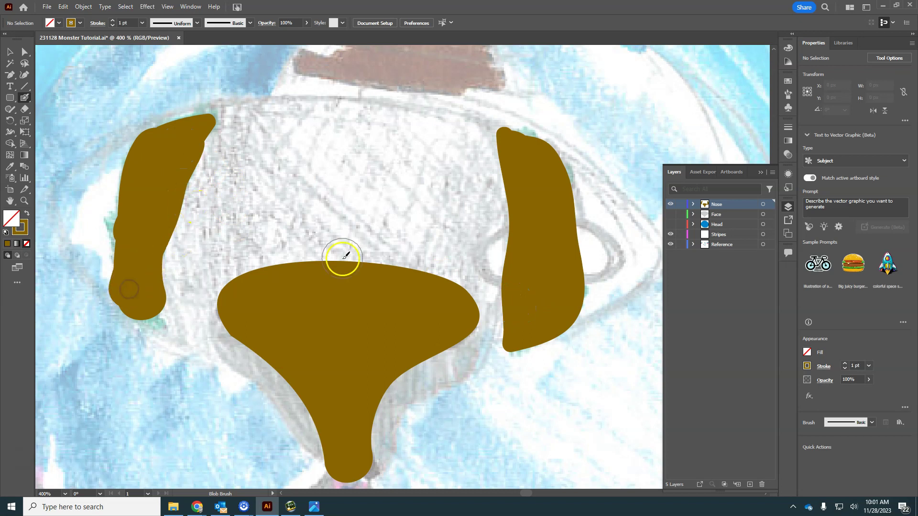
- Show the Face layer and round out the upper ends of both stripes with the Blob Brush
click(674, 216)
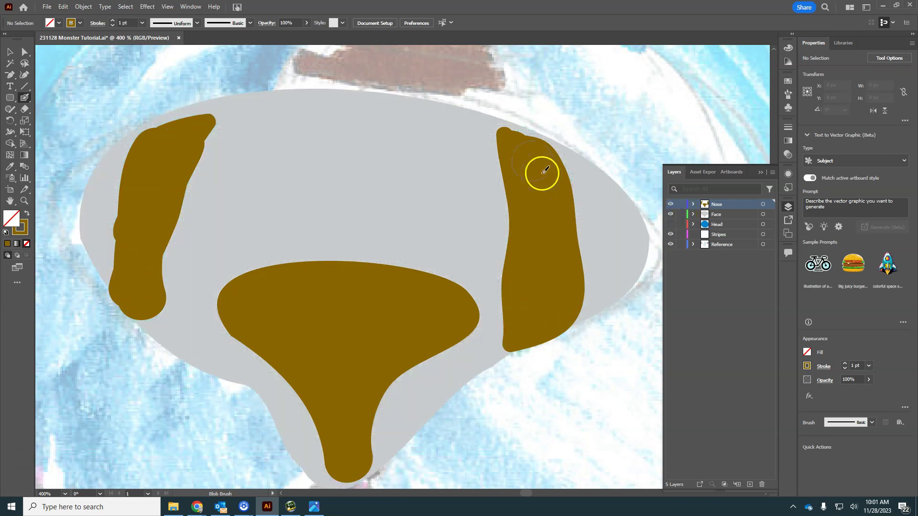
drag(522, 141, 525, 148)
mouse_move(174, 125)
mouse_down()
mouse_move(193, 131)
mouse_move(176, 135)
mouse_up()
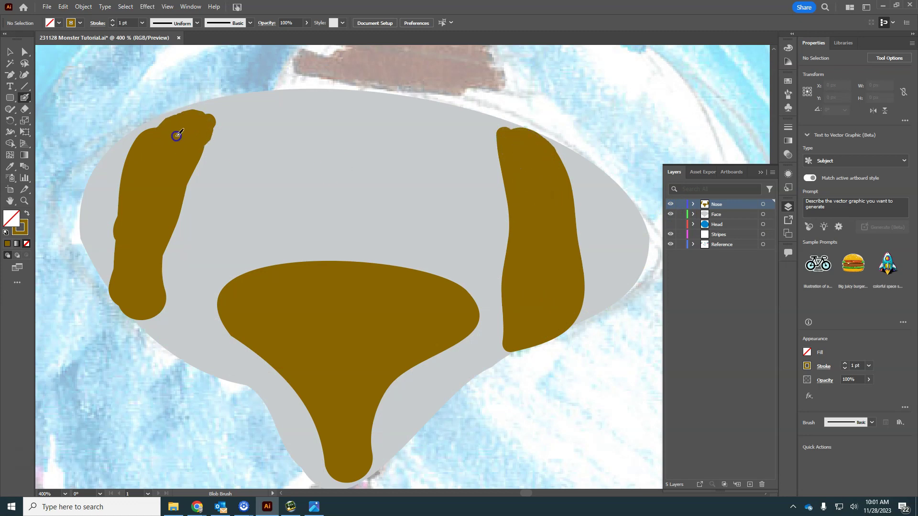
drag(476, 306, 477, 313)
- Move the two stripe paths from the Nose layer into the Stripes layer
click(718, 206)
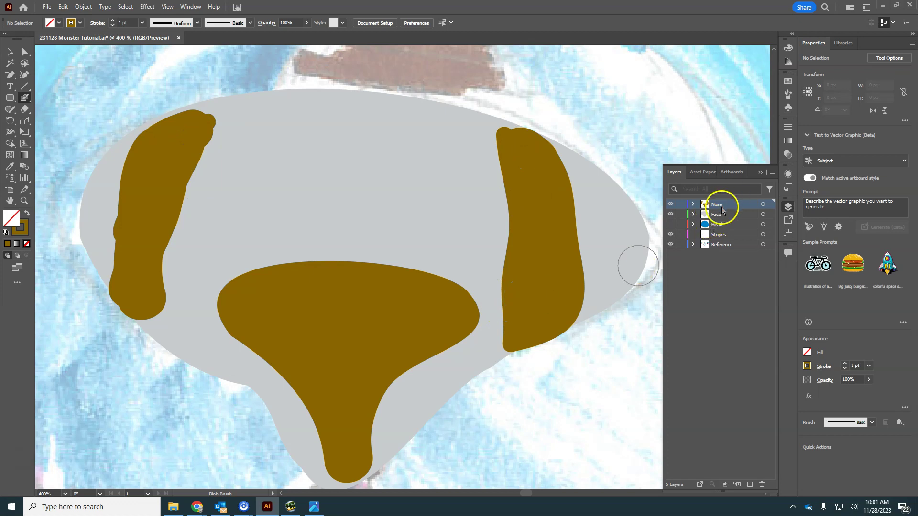
drag(722, 205, 699, 204)
click(694, 204)
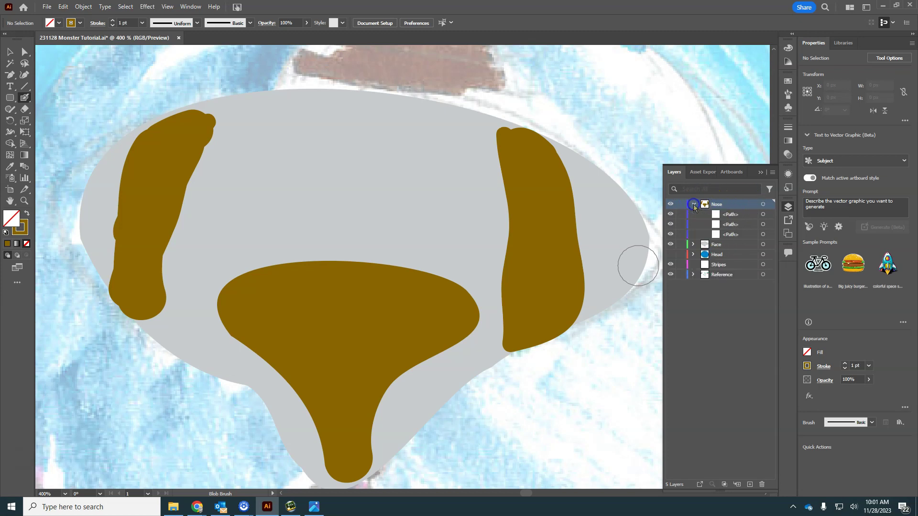
click(729, 214)
shift+click(734, 225)
drag(735, 220, 736, 266)
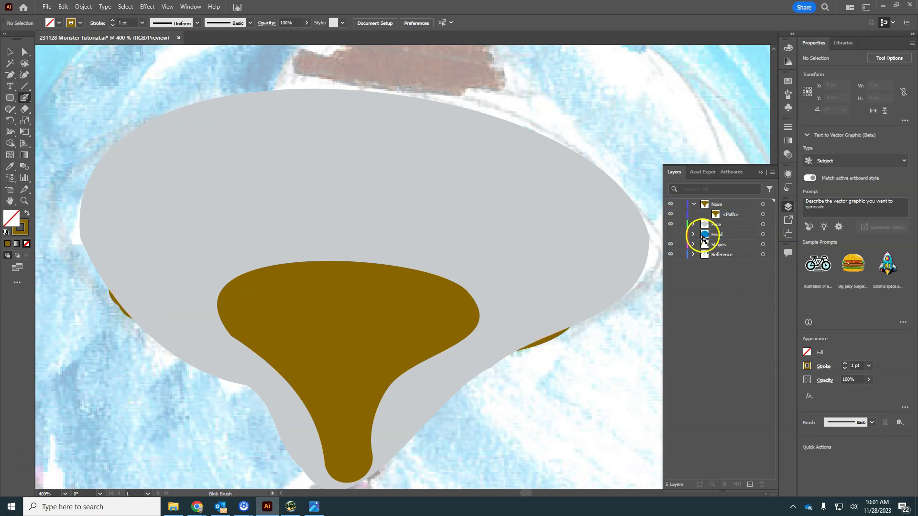
- Move the Stripes layer above the Nose layer in the stacking order
click(719, 245)
drag(723, 244, 719, 203)
mouse_move(514, 135)
mouse_down()
mouse_move(532, 203)
mouse_move(529, 299)
mouse_move(530, 276)
mouse_up()
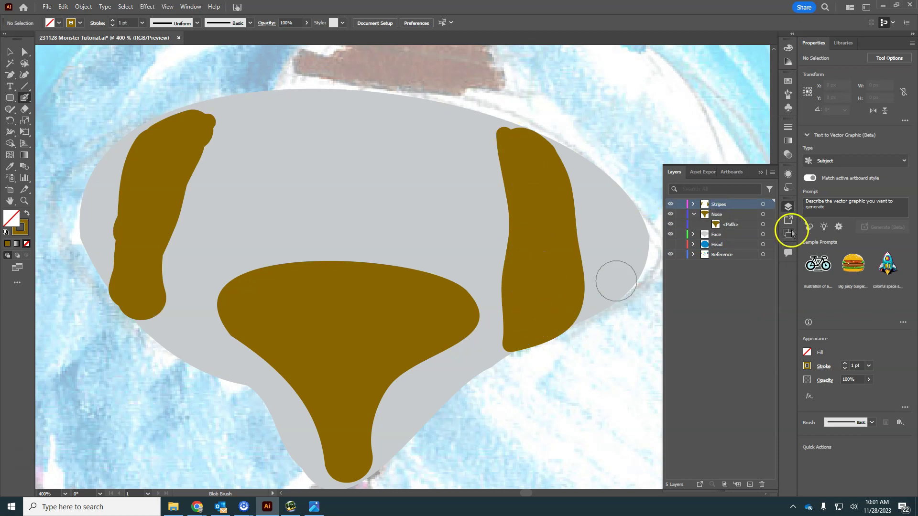
- Select everything on the Stripes layer and set its fill colour to dark green 0D7701
click(764, 205)
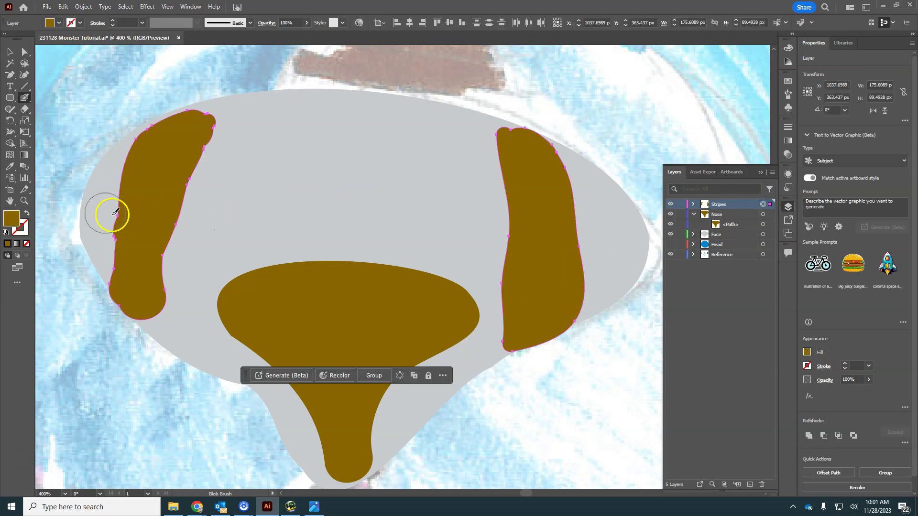
double_click(12, 219)
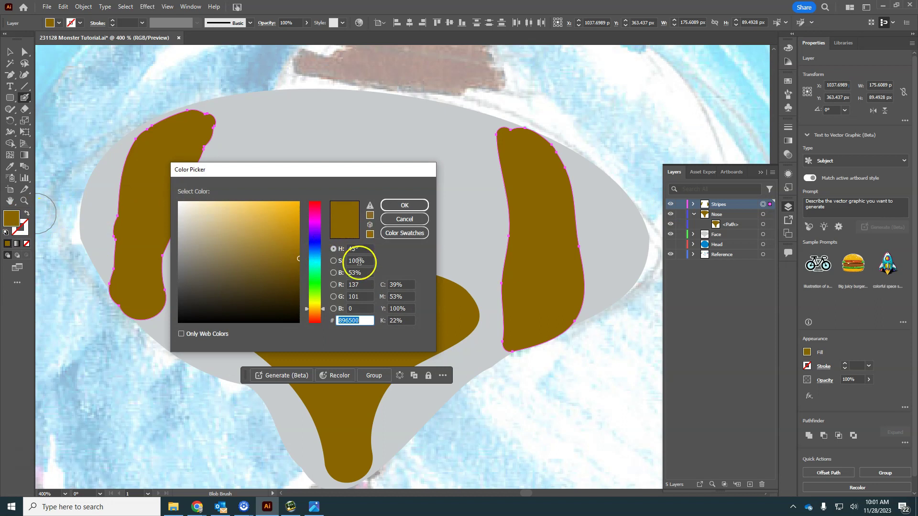
drag(315, 268, 316, 286)
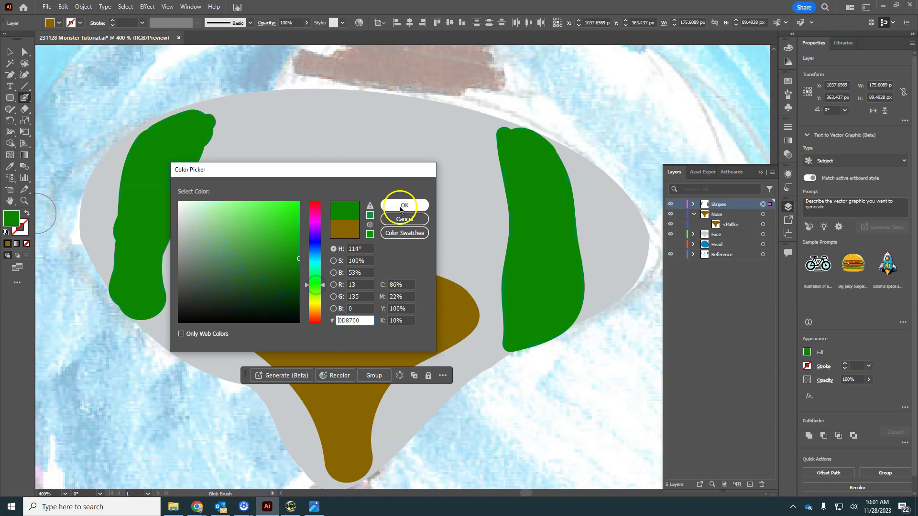
drag(284, 250, 301, 261)
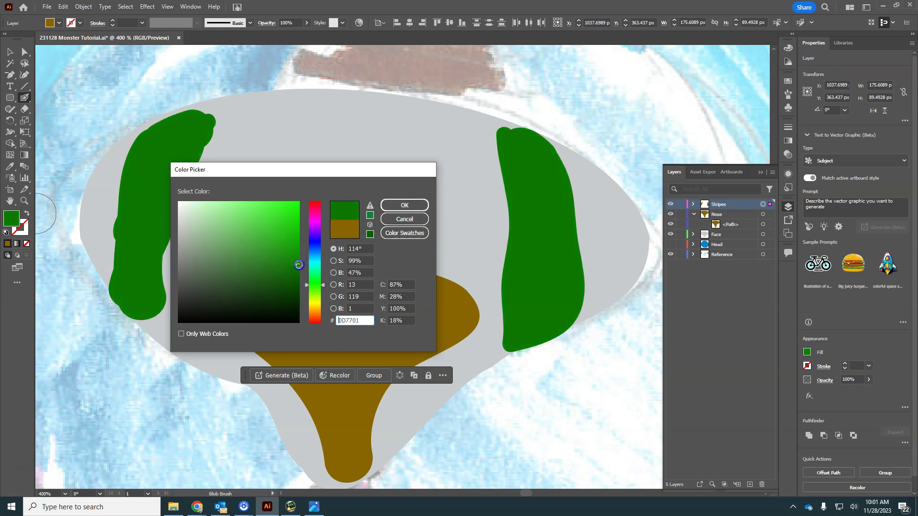
click(406, 205)
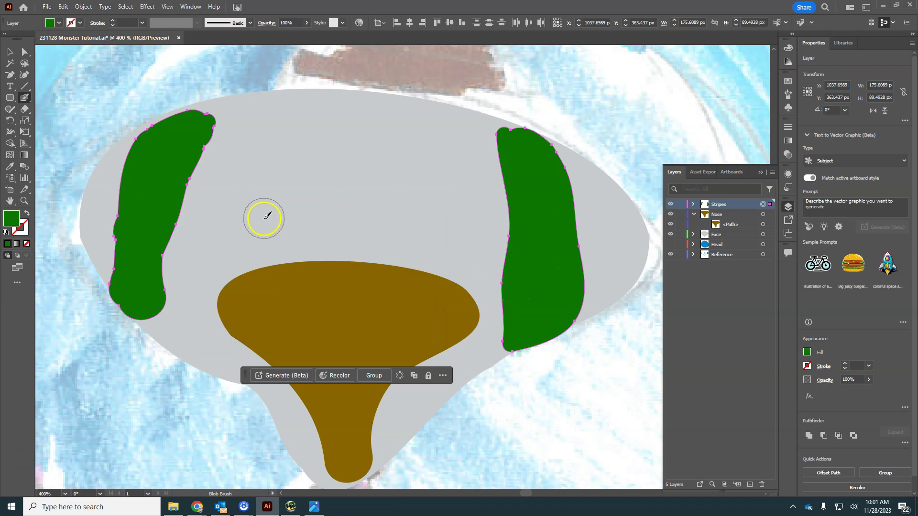
- Simplify both green stripe paths to far fewer anchor points so their outlines become smooth curves
click(82, 7)
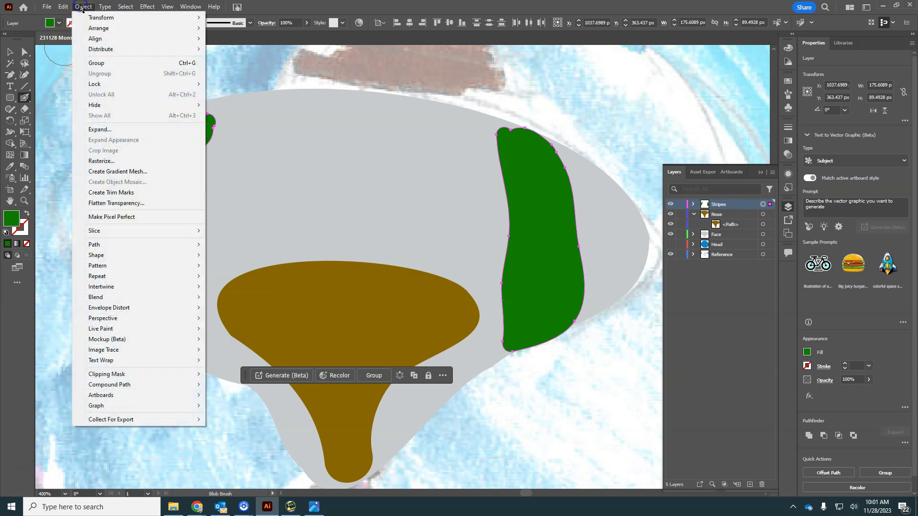
mouse_move(123, 262)
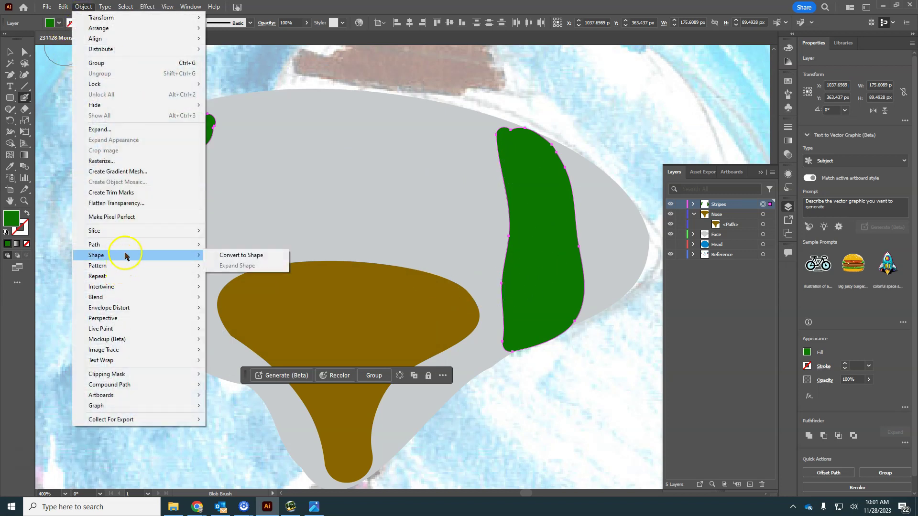
mouse_move(123, 245)
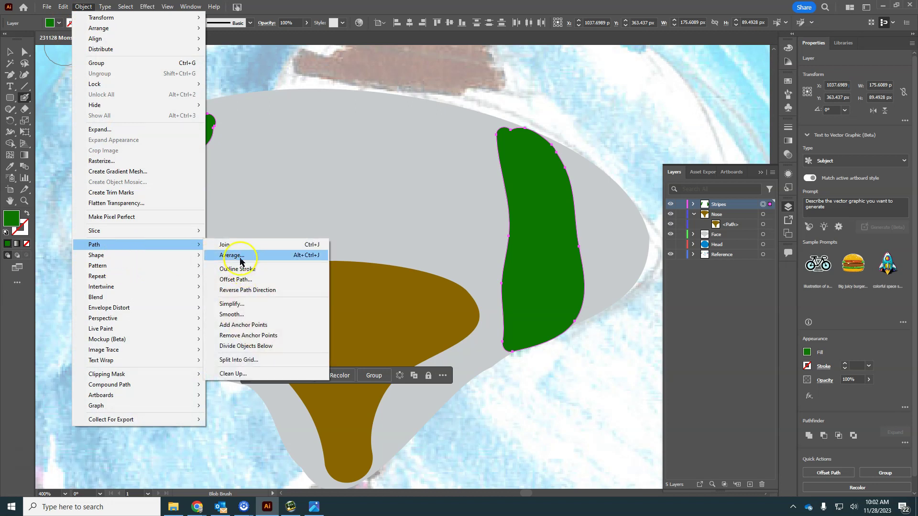
click(239, 304)
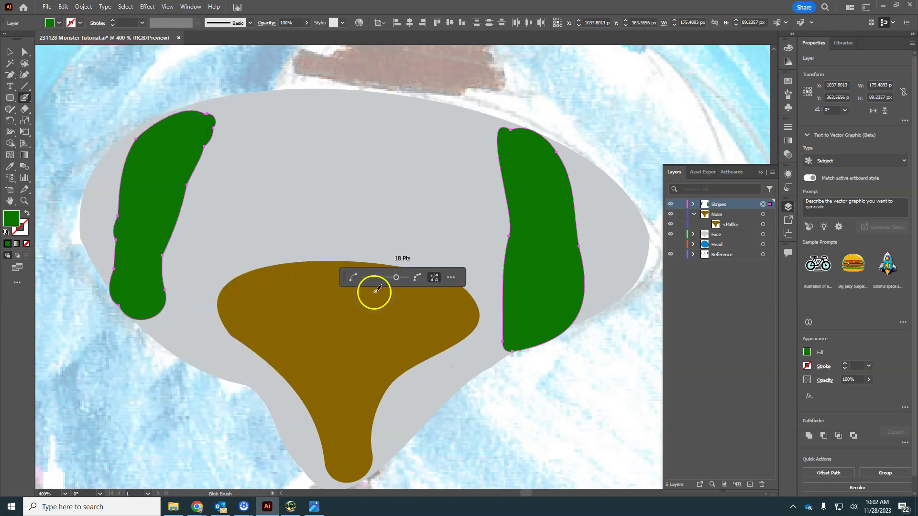
drag(396, 277, 372, 280)
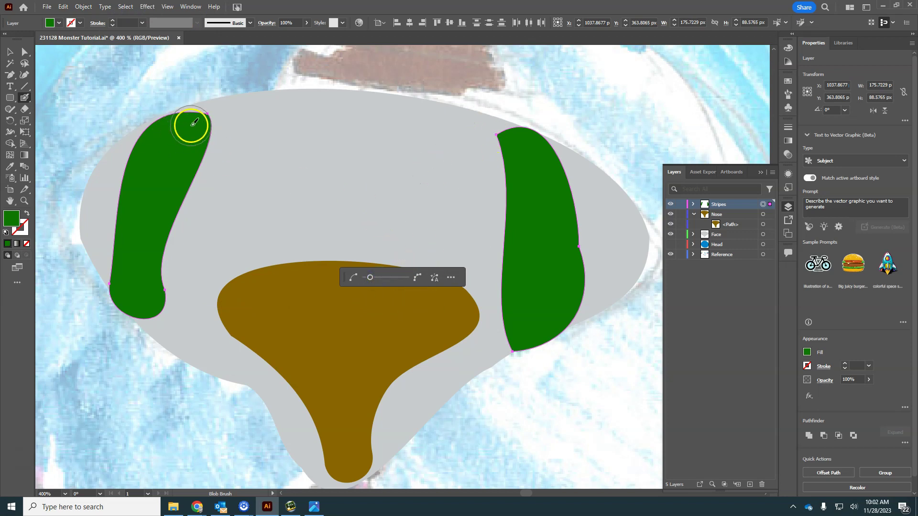
- Round out the upper end of the left stripe with the Blob Brush
scroll(185, 127, up, 3)
drag(185, 128, 373, 332)
click(235, 245)
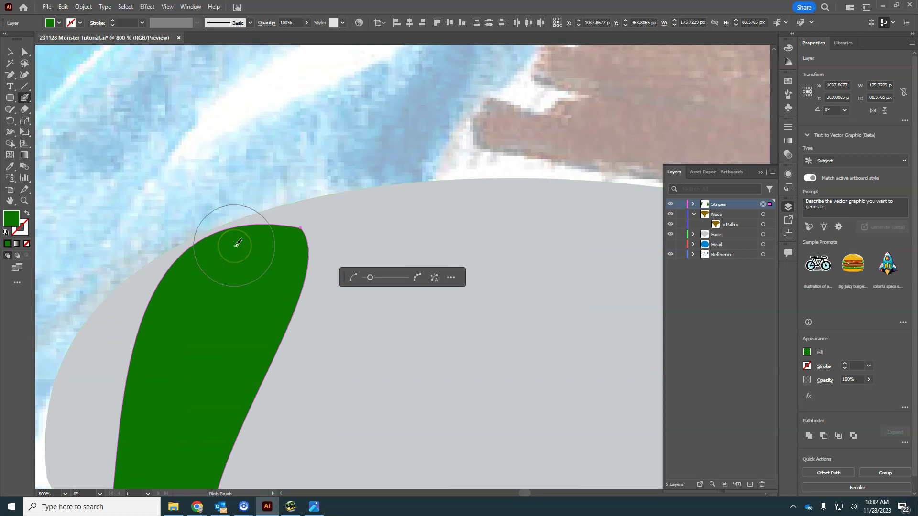
click(236, 236)
mouse_move(237, 236)
mouse_down()
mouse_move(281, 238)
mouse_move(215, 257)
mouse_move(192, 285)
mouse_move(271, 241)
mouse_move(248, 241)
mouse_up()
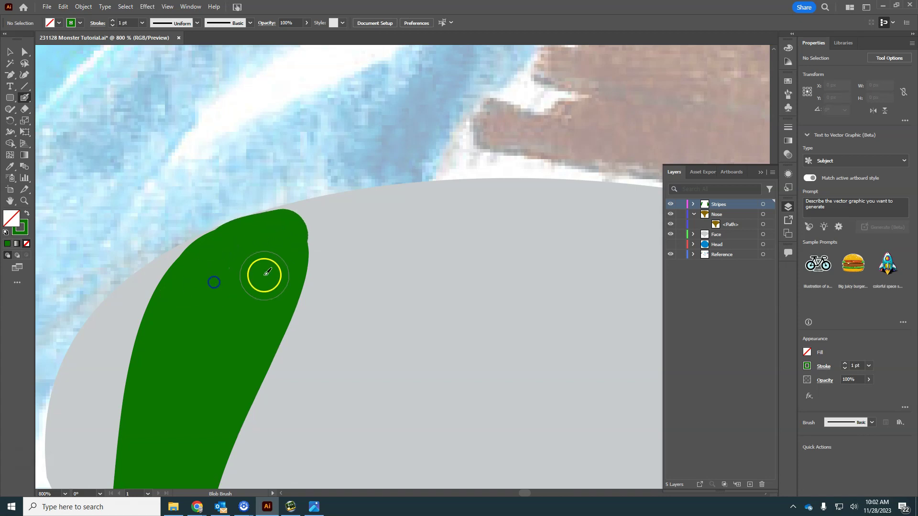
- Trim the lower end of the left stripe along the face's edge using the Eraser at a reduced size
drag(242, 320, 289, 131)
key(e)
drag(190, 312, 196, 311)
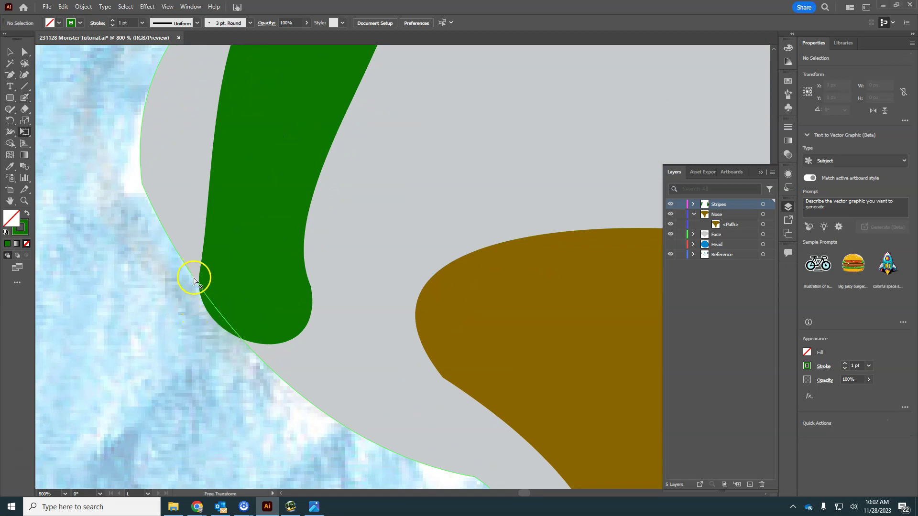
click(24, 109)
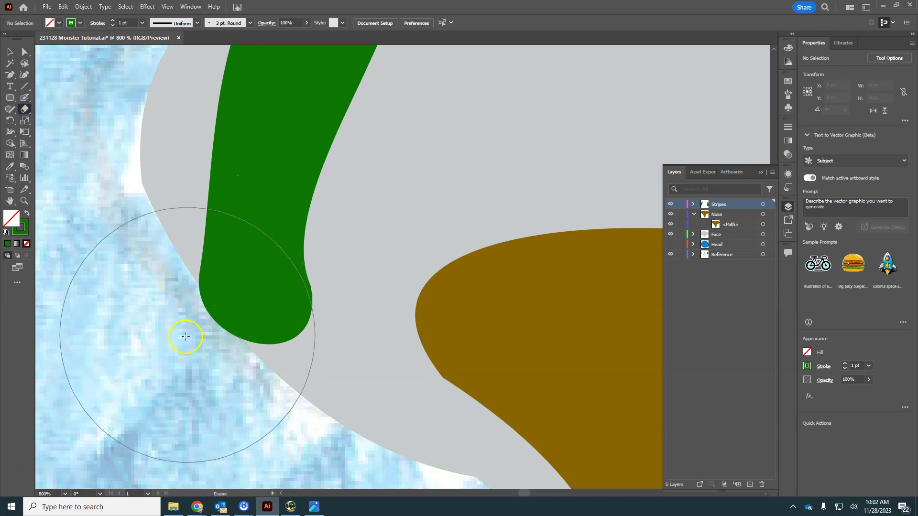
key(bracketleft)
key(bracketleft)
key(bracketleft)
key(bracketleft)
key(bracketleft)
key(bracketleft)
key(bracketleft)
key(bracketleft)
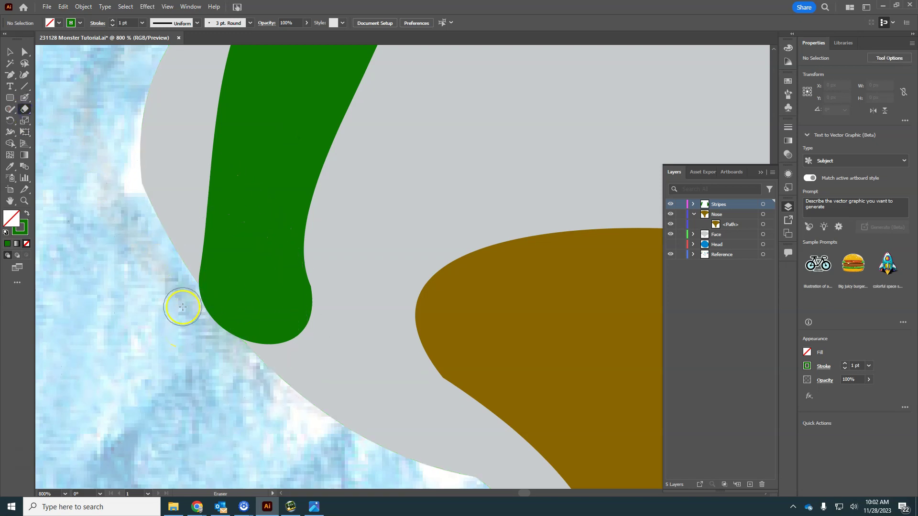
drag(186, 290, 248, 375)
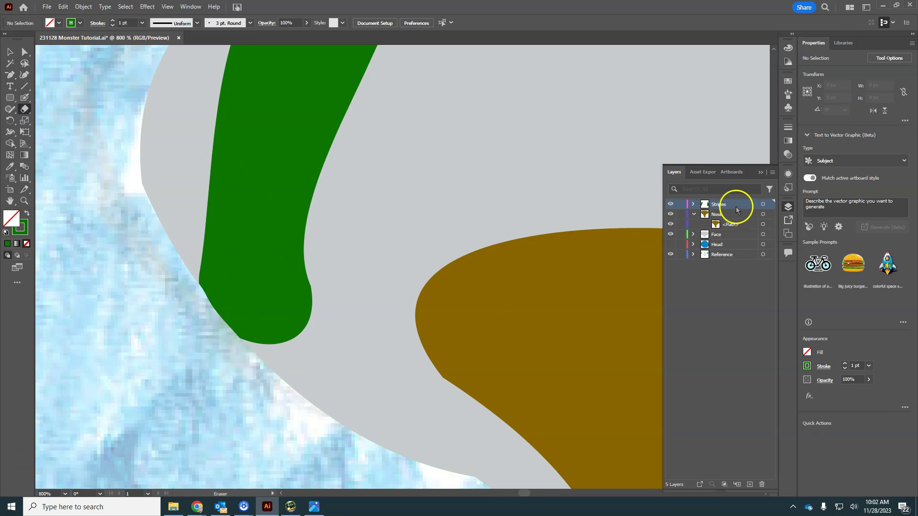
- Try erasing across the grey face, undo that stroke, and lock the Face layer
drag(358, 382, 307, 373)
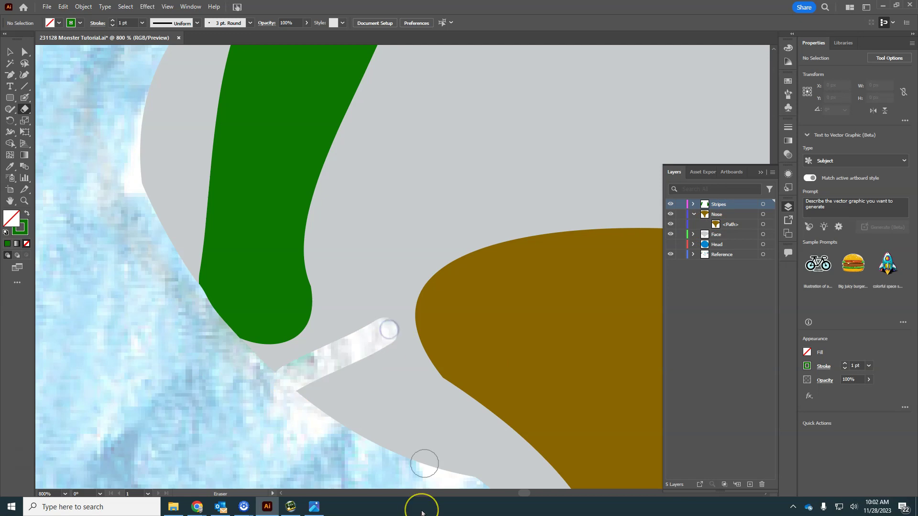
key(ctrl+z)
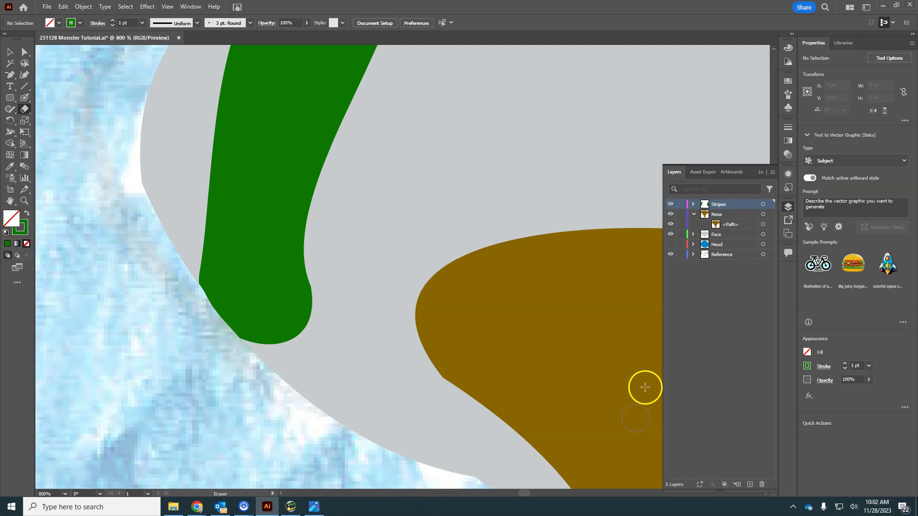
click(671, 235)
click(671, 235)
click(681, 234)
- Add a new layer named Eyes above the Stripes layer
key(ctrl+0)
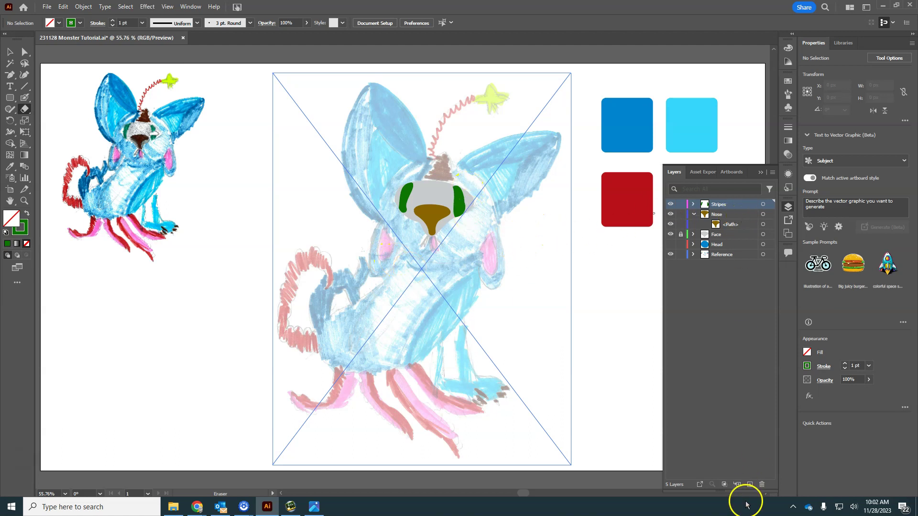
click(751, 486)
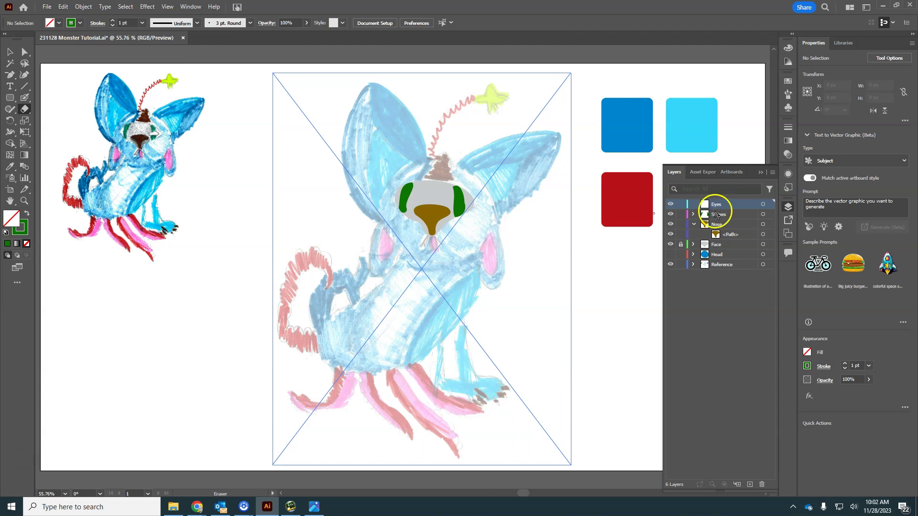
scroll(424, 234, up, 1)
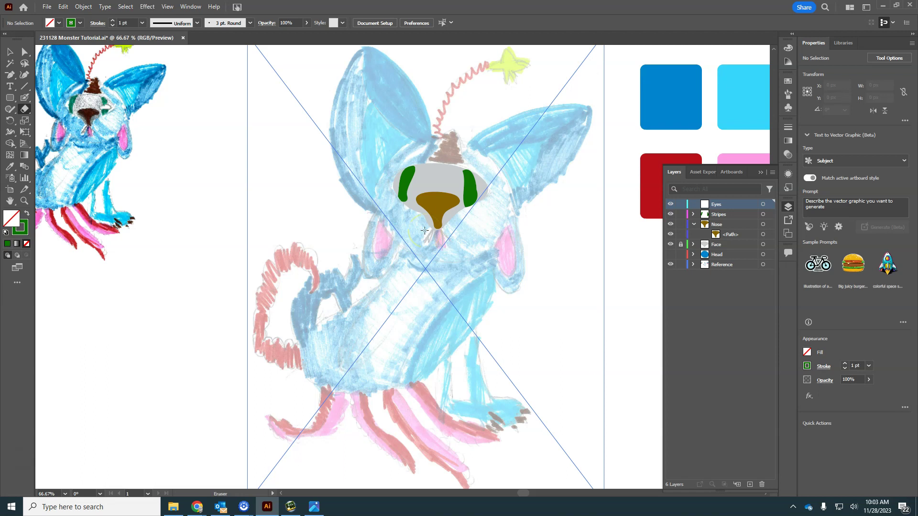
scroll(424, 234, up, 3)
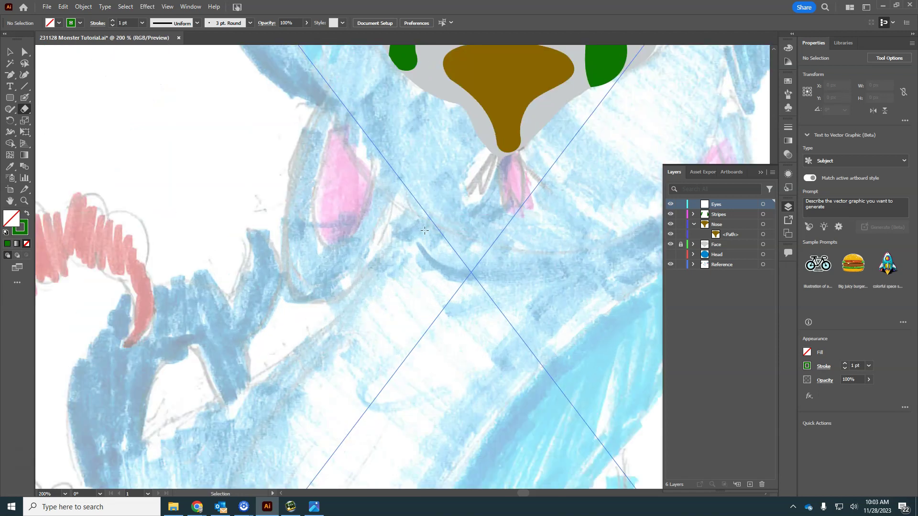
drag(443, 223, 270, 378)
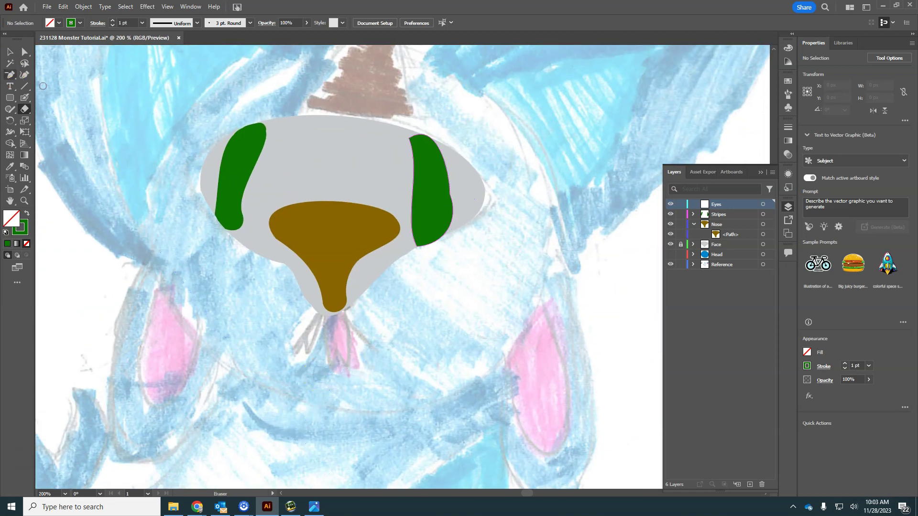
click(11, 100)
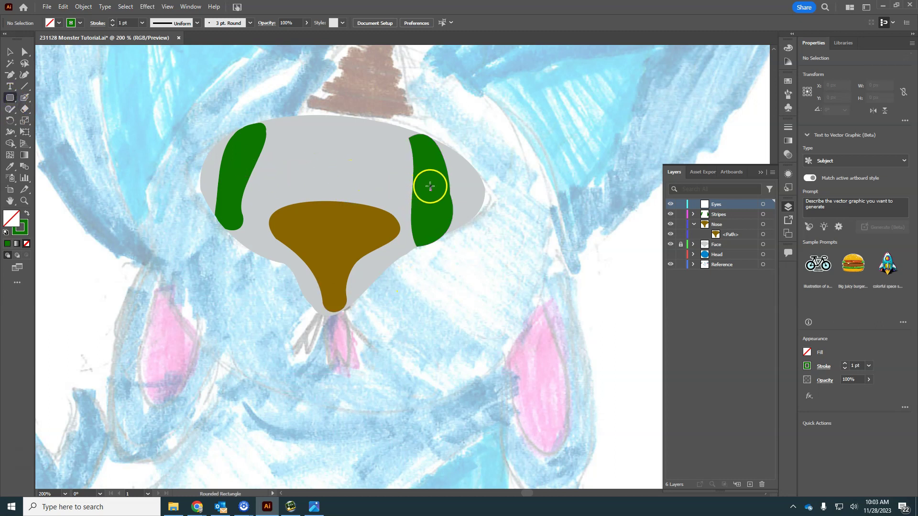
drag(429, 188, 396, 174)
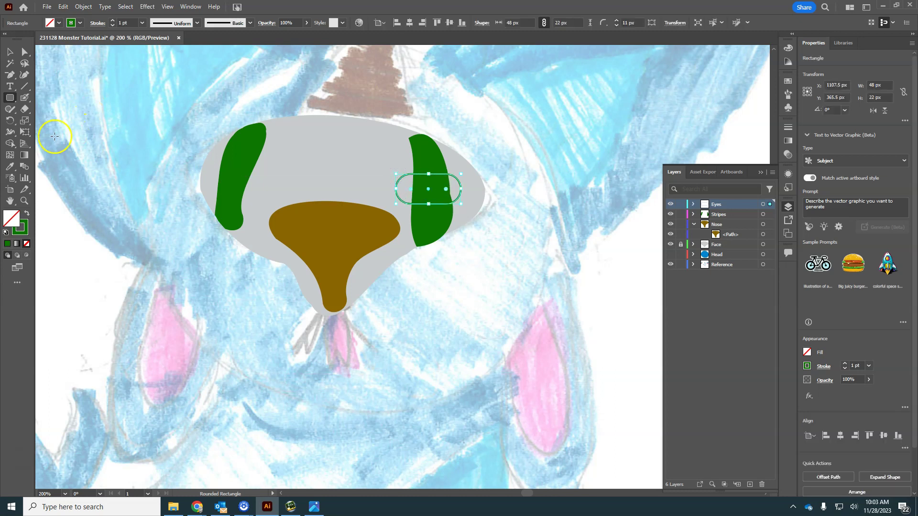
key(ctrl+z)
- Draw a horizontal ellipse about 42 by 26 px across the right stripe, with a white fill and a black stroke
drag(13, 102, 48, 124)
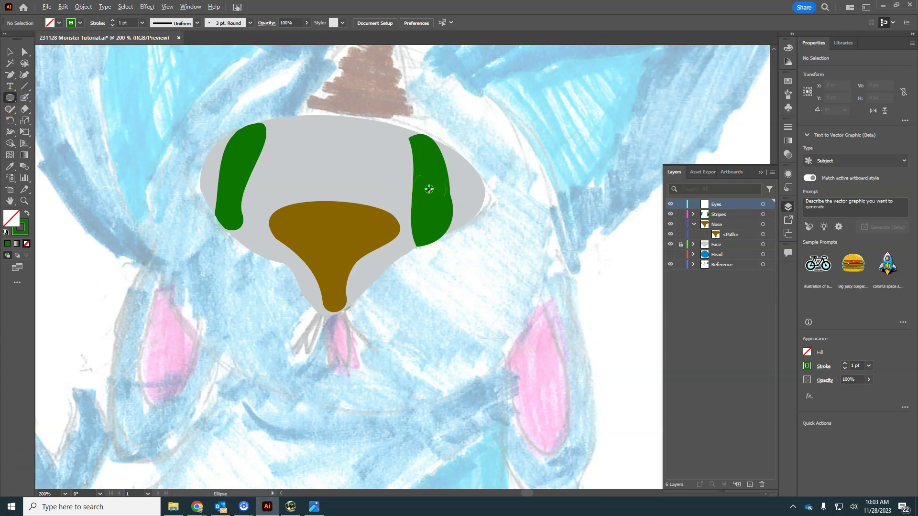
drag(440, 186, 457, 209)
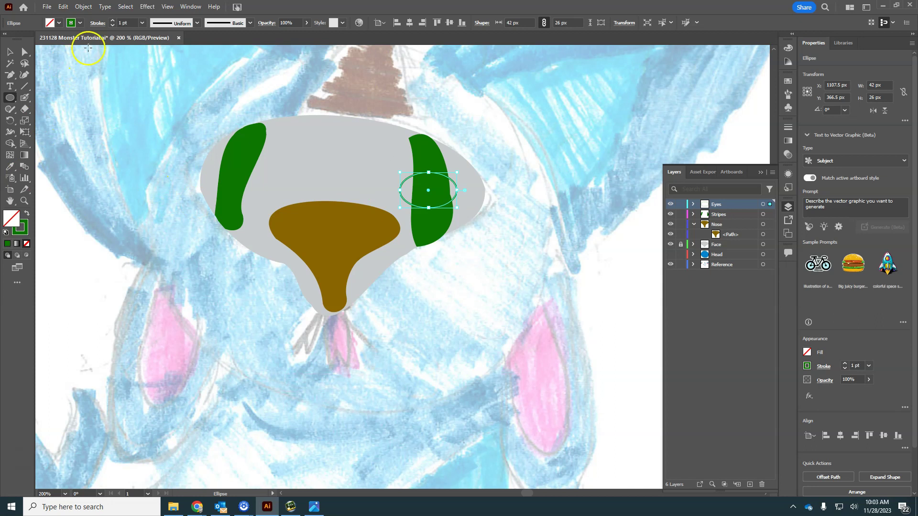
click(58, 23)
click(19, 40)
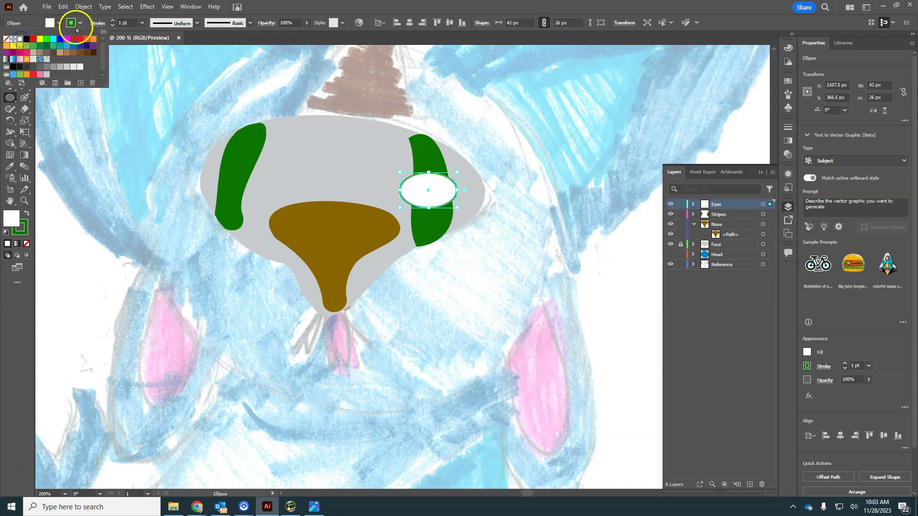
click(80, 24)
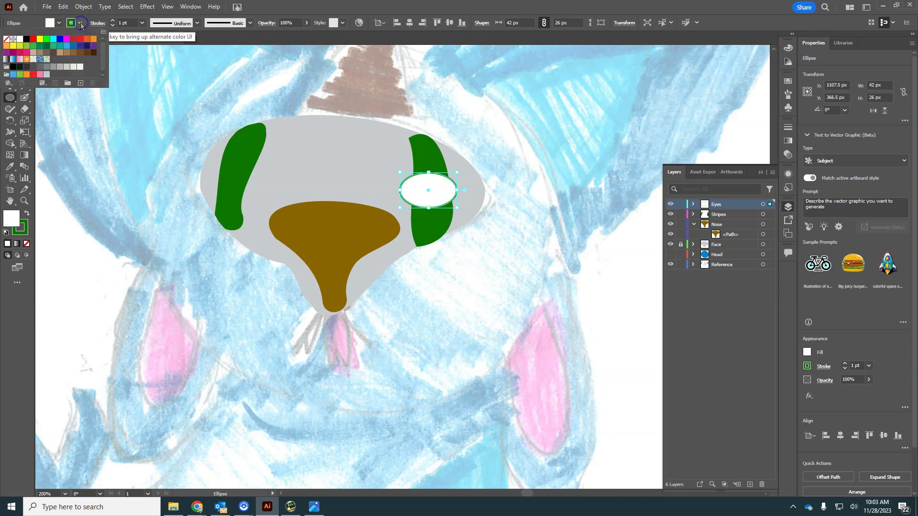
click(27, 40)
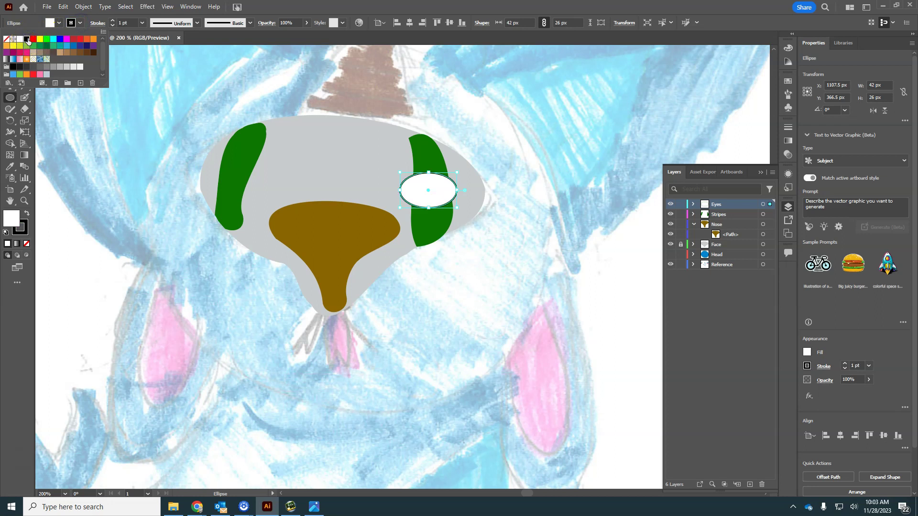
click(425, 203)
click(420, 192)
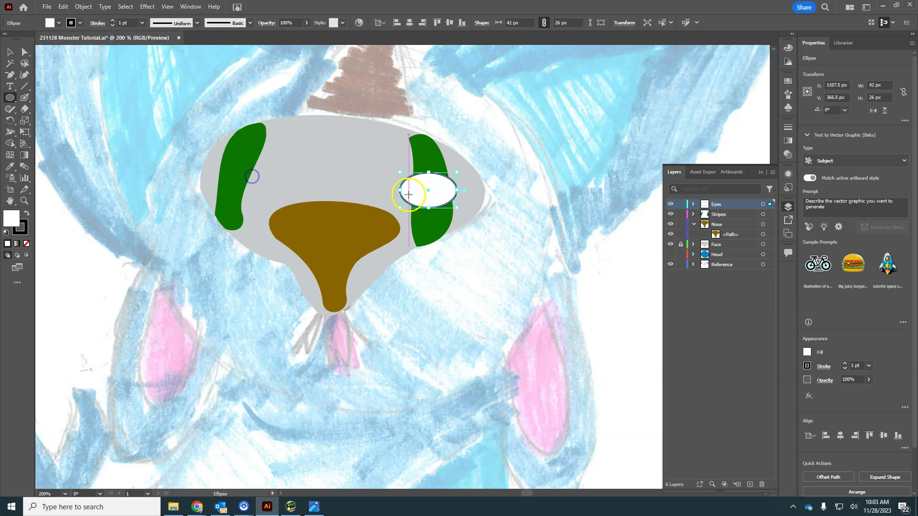
- Duplicate the white eye ellipse onto the left stripe and widen the copy to about 49 px
key(v)
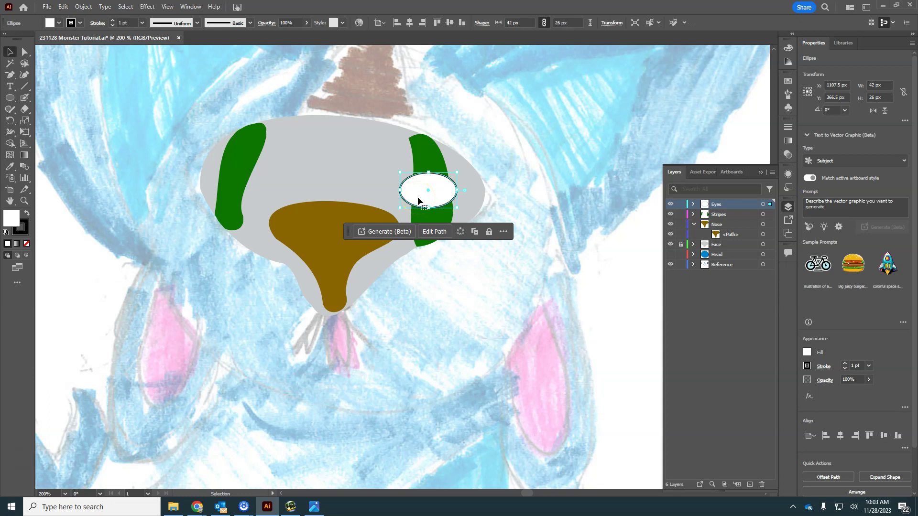
drag(422, 199, 235, 181)
click(265, 154)
mouse_move(269, 155)
mouse_down()
mouse_move(286, 146)
mouse_move(278, 157)
mouse_up()
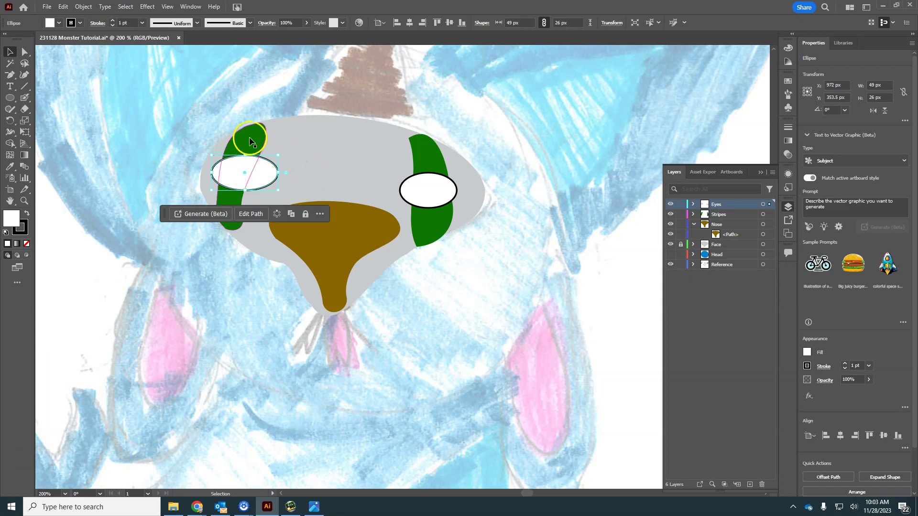
- Hide and show the Eyes layer to compare the face with and without the eyes
click(670, 204)
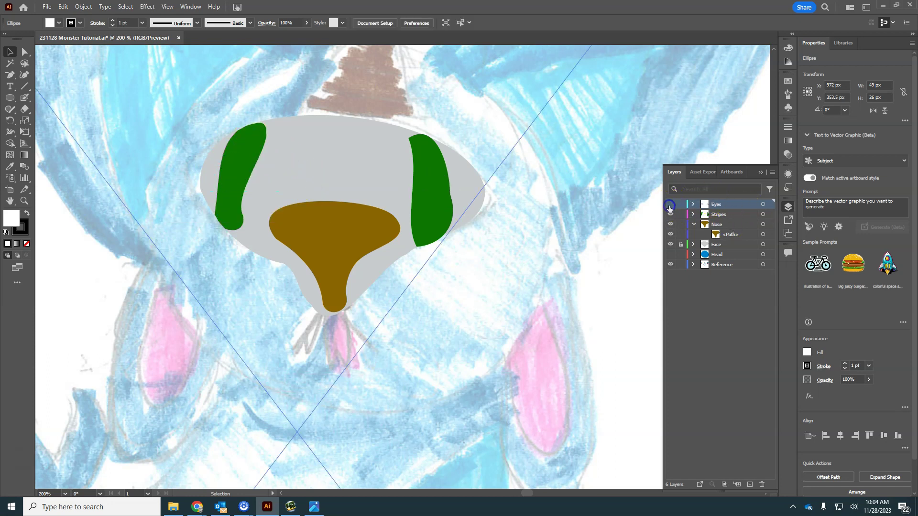
click(669, 206)
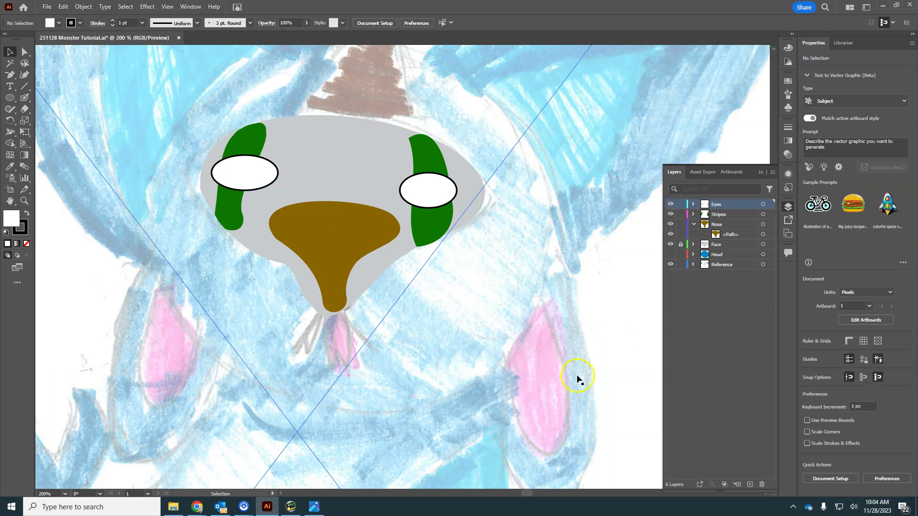
click(544, 341)
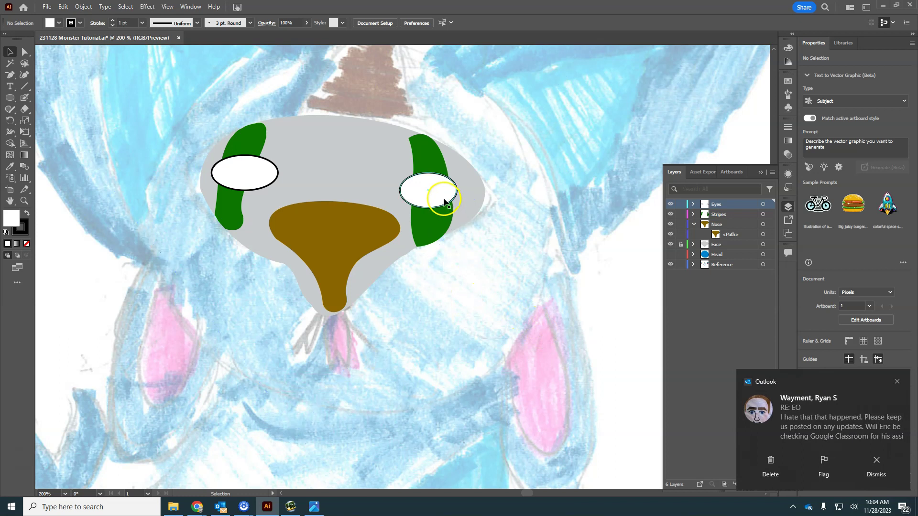
- Simplify the left stripe's path to 5 anchor points, selecting it with the Direct Selection tool
click(305, 239)
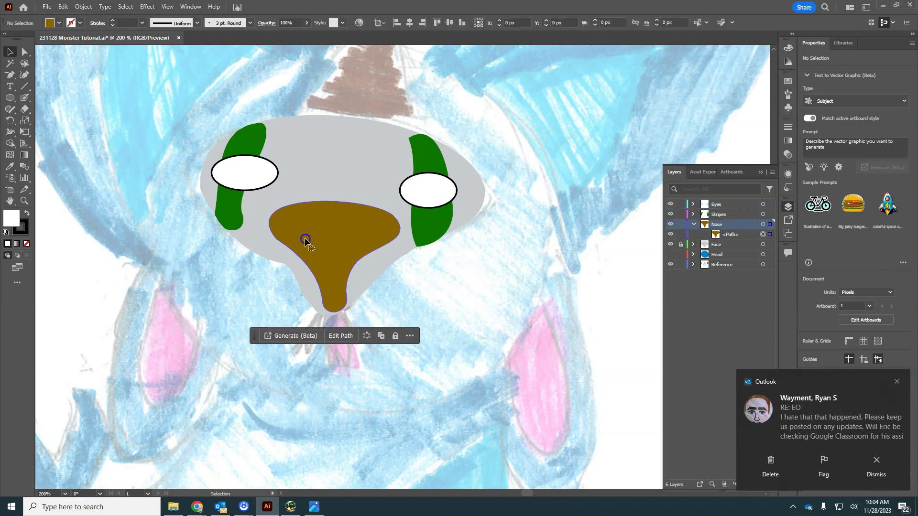
click(25, 52)
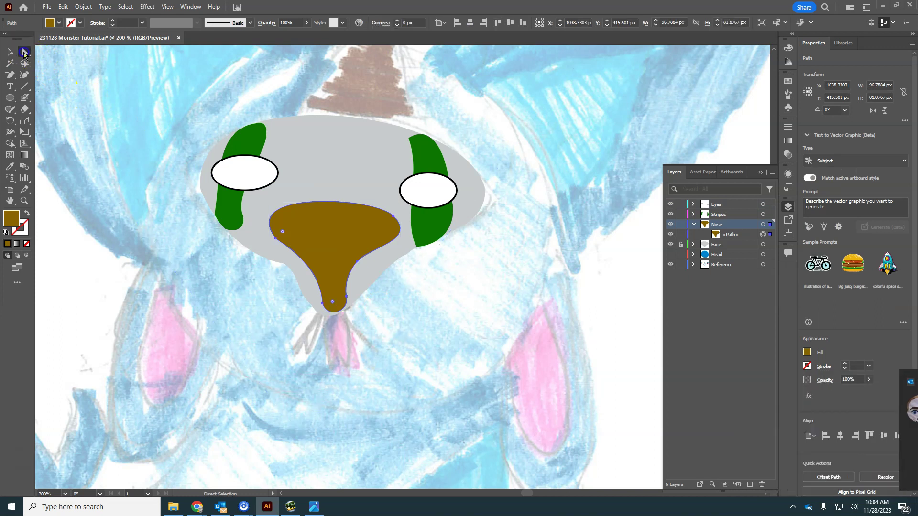
click(233, 220)
drag(233, 220, 211, 217)
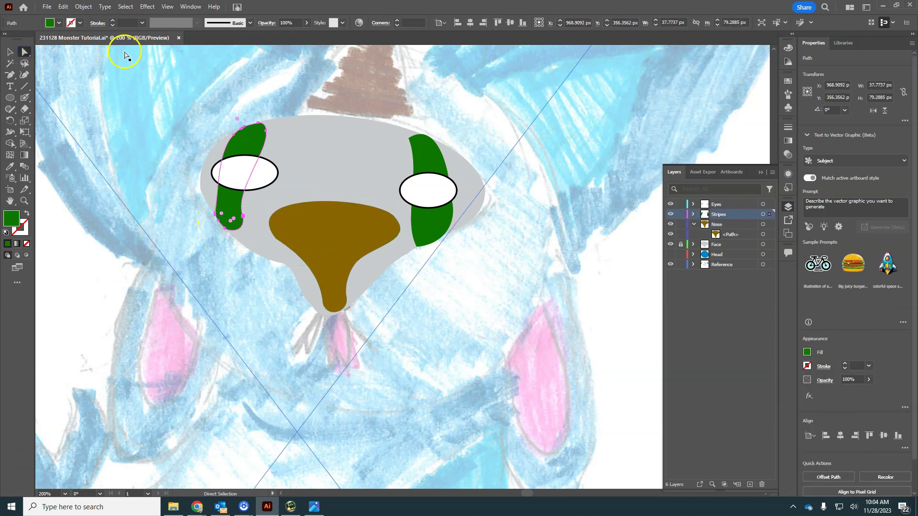
click(84, 7)
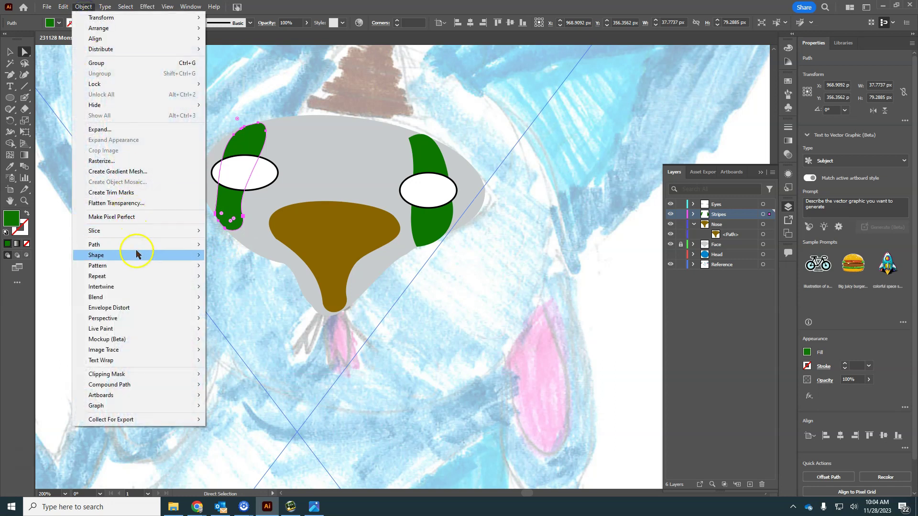
mouse_move(135, 244)
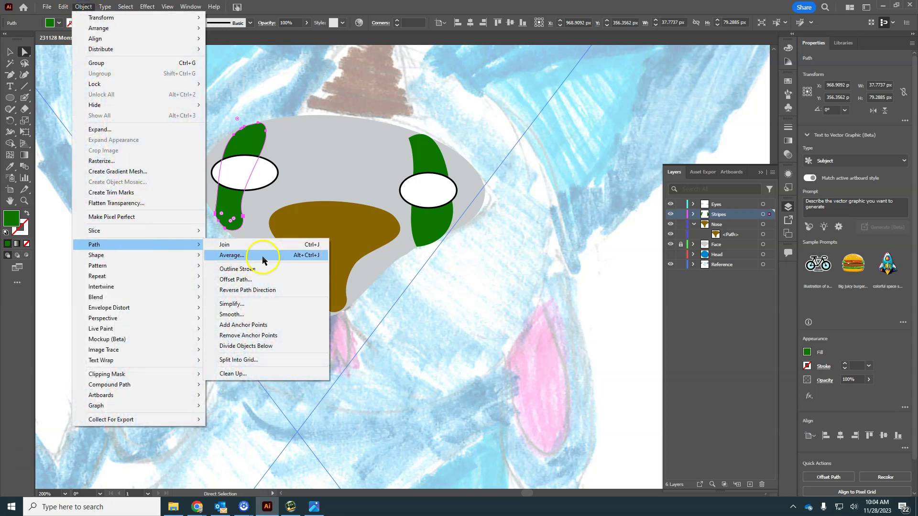
click(240, 304)
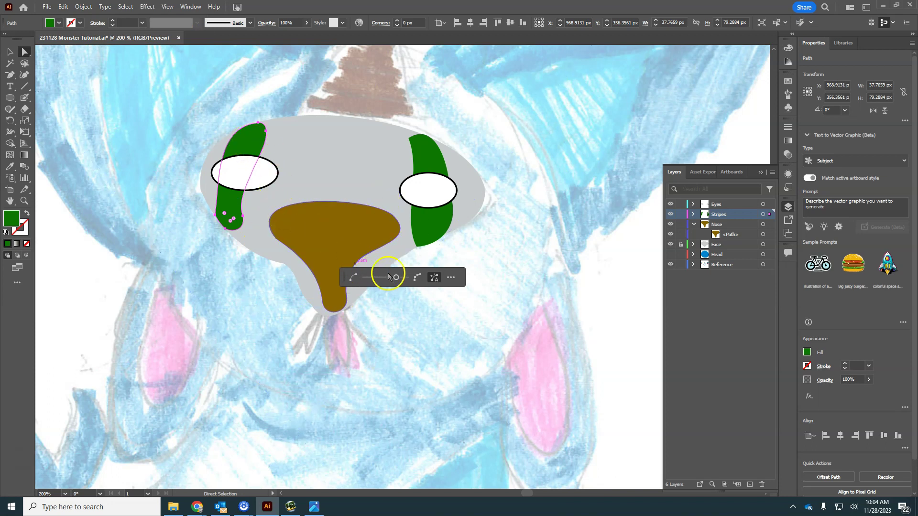
mouse_move(398, 280)
mouse_down()
mouse_move(386, 281)
mouse_move(395, 280)
mouse_up()
click(221, 231)
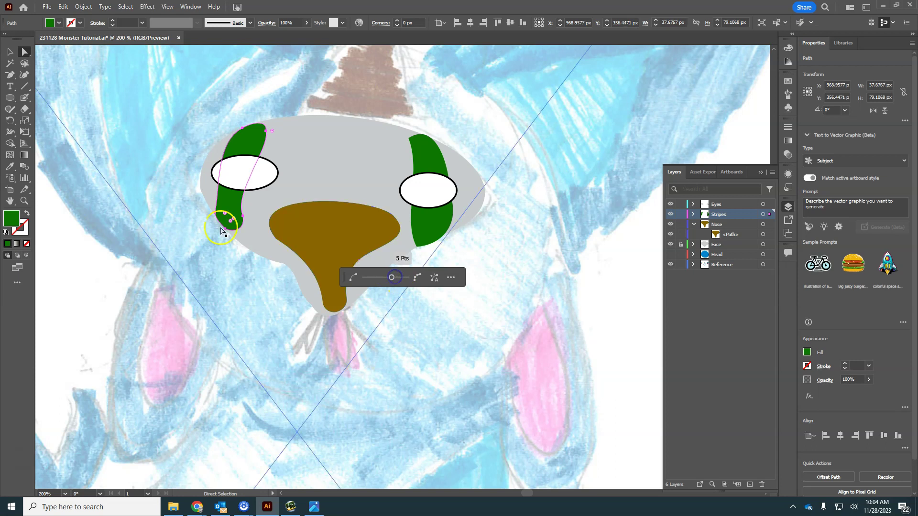